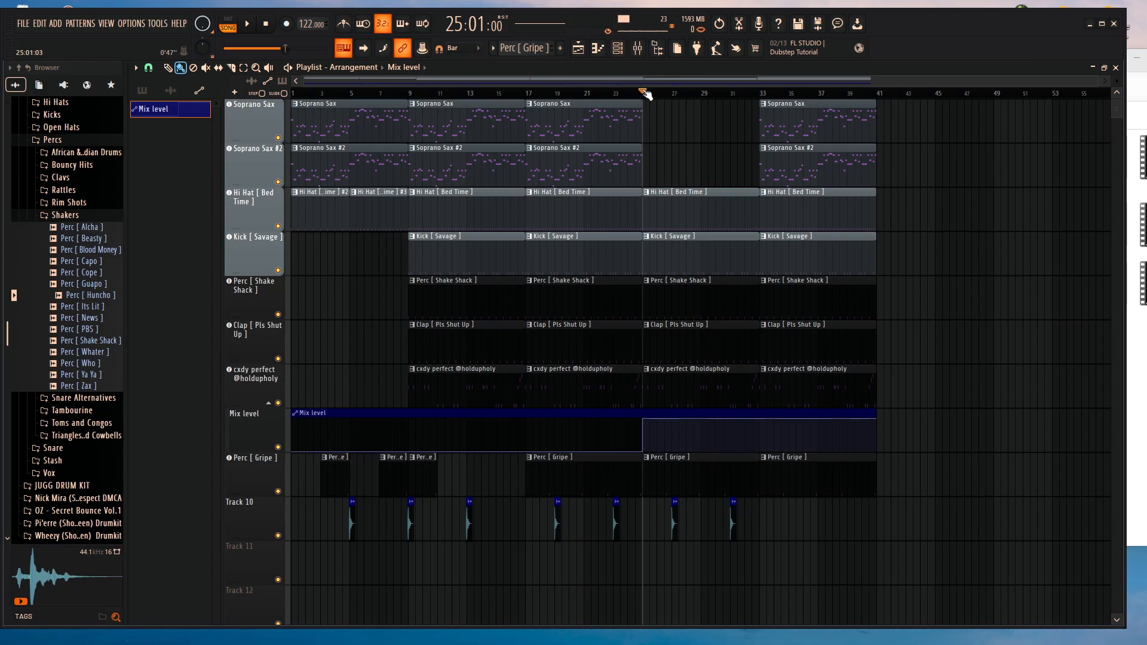
{"action": "mouse_move", "coordinate": [646, 96]}
{"action": "left_mouse_down"}
{"action": "mouse_move", "coordinate": [460, 97]}
{"action": "mouse_move", "coordinate": [412, 147]}
{"action": "left_mouse_up"}
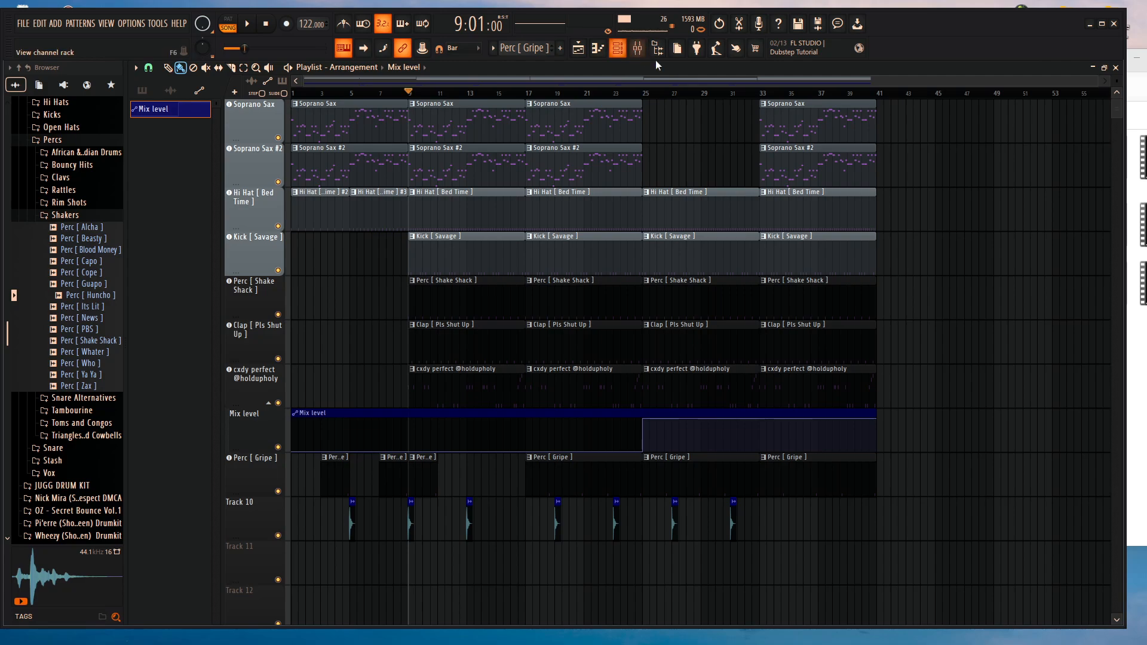
{"action": "left_click", "coordinate": [637, 48]}
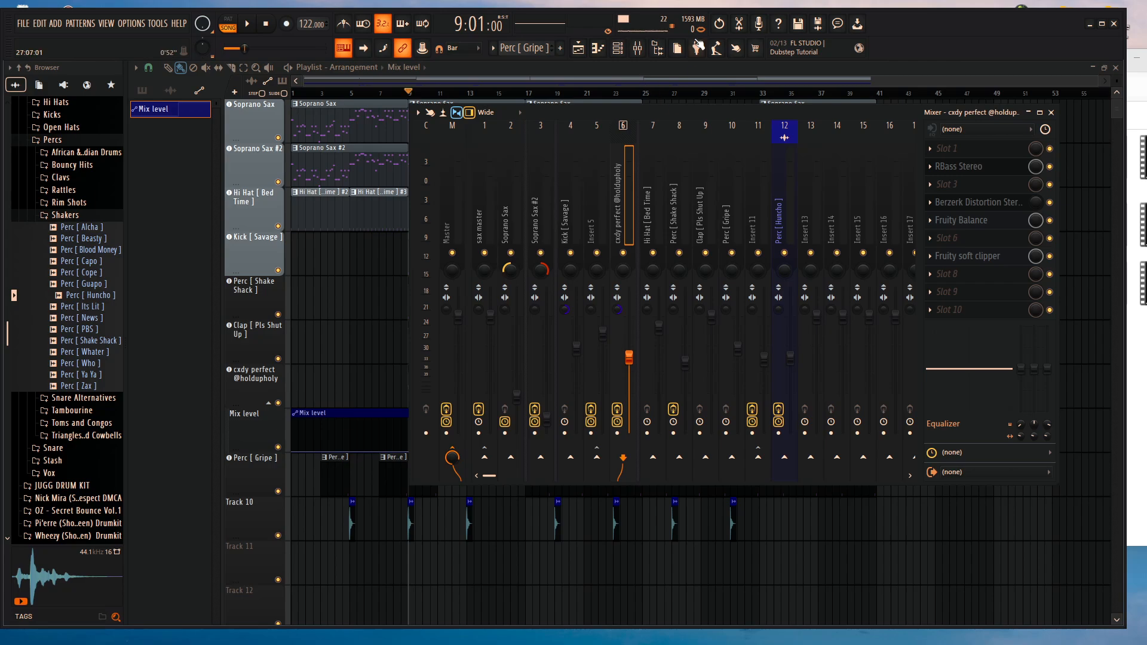
{"action": "right_click", "coordinate": [623, 253]}
{"action": "key", "text": "F9"}
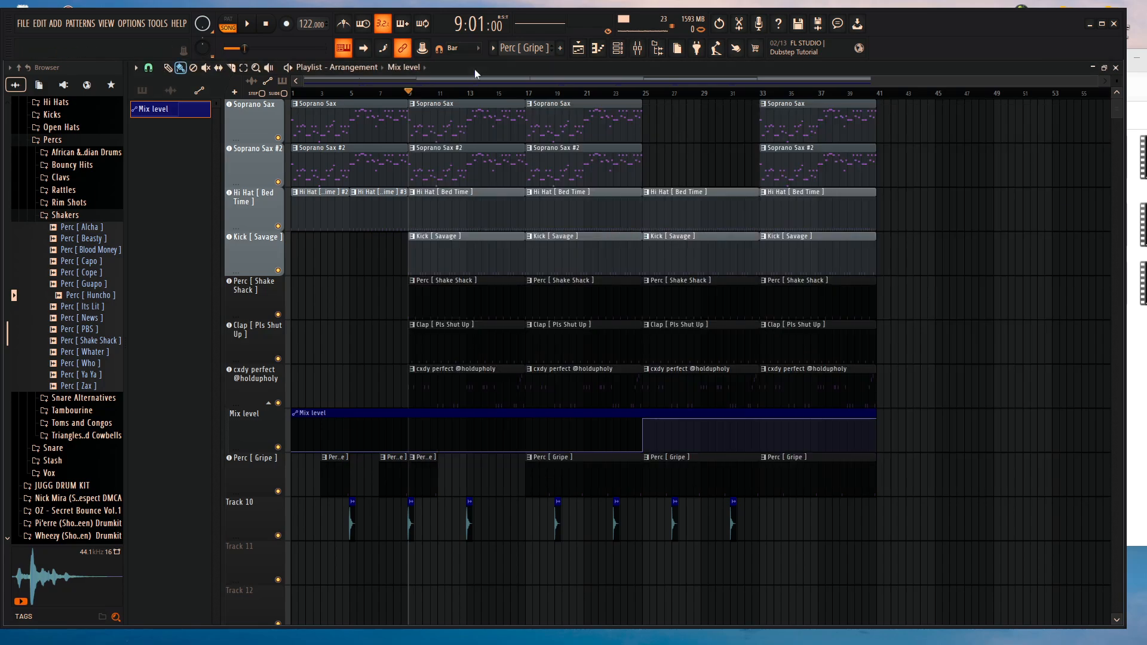
{"action": "key", "text": "space"}
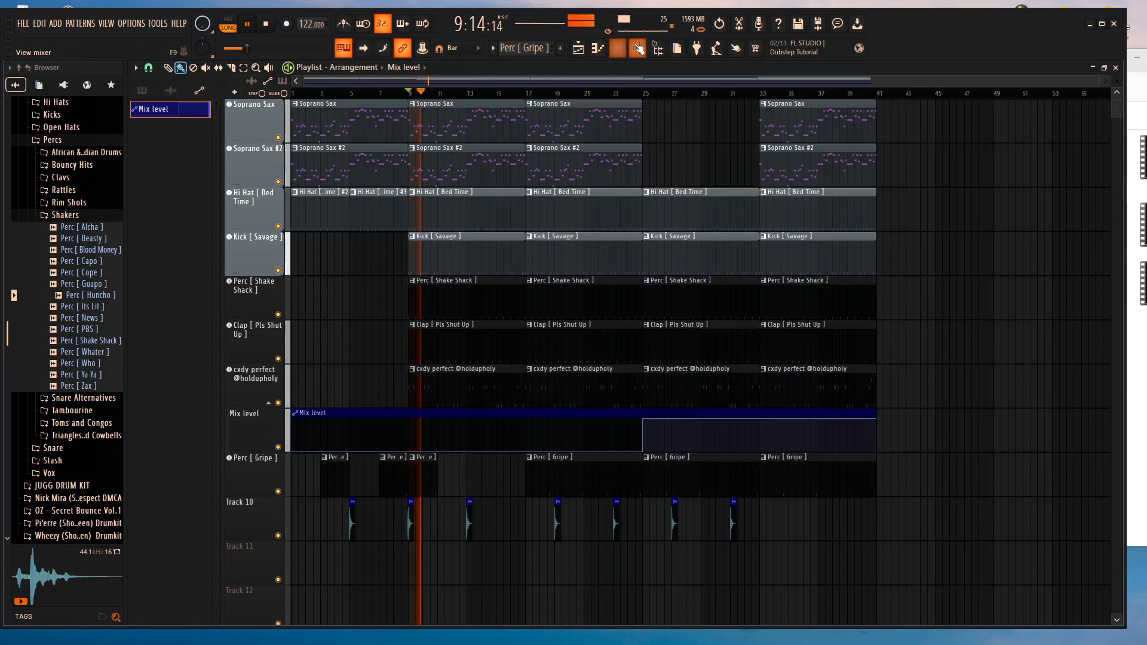
{"action": "key", "text": "F9"}
{"action": "key", "text": "space"}
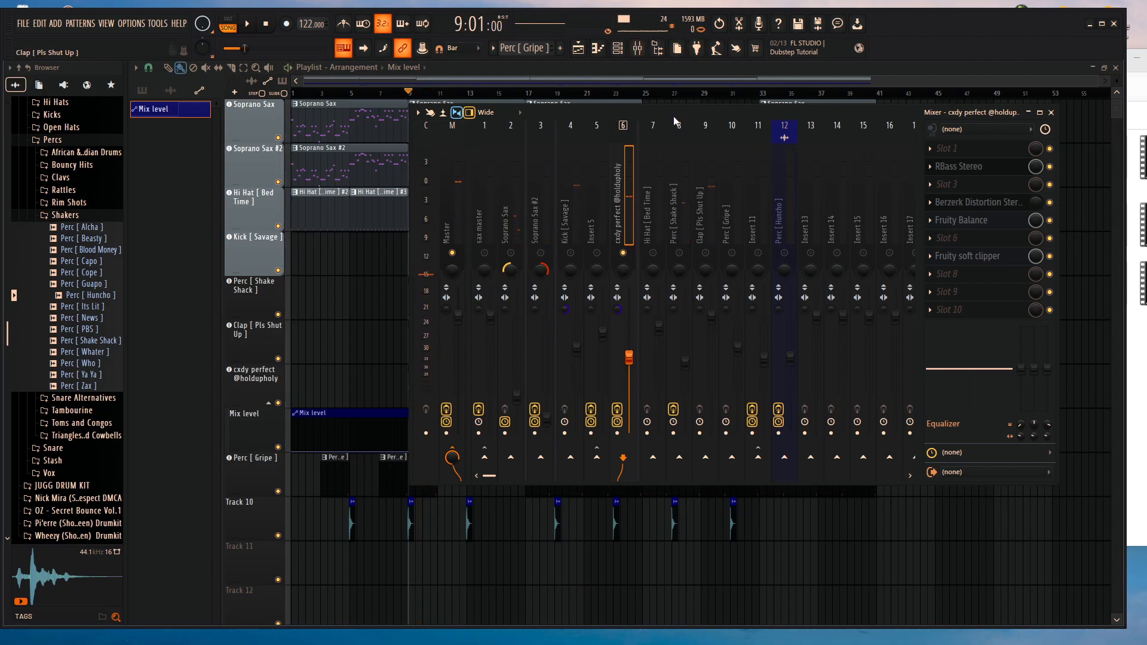
{"action": "key", "text": "space"}
{"action": "key", "text": "space"}
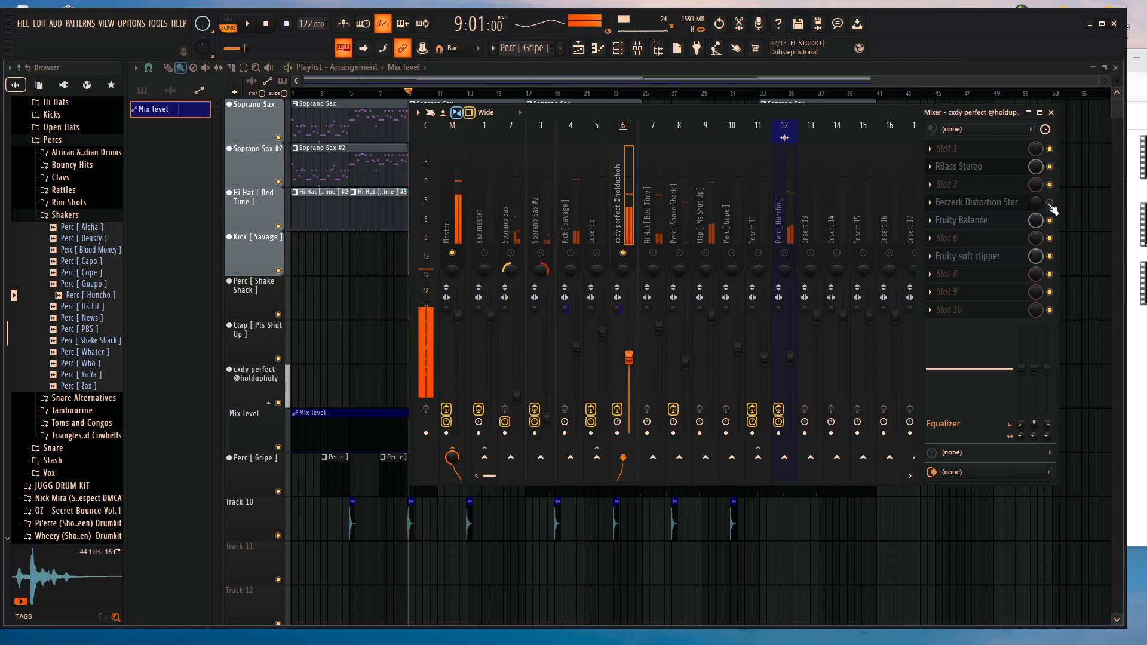
{"action": "key", "text": "F9"}
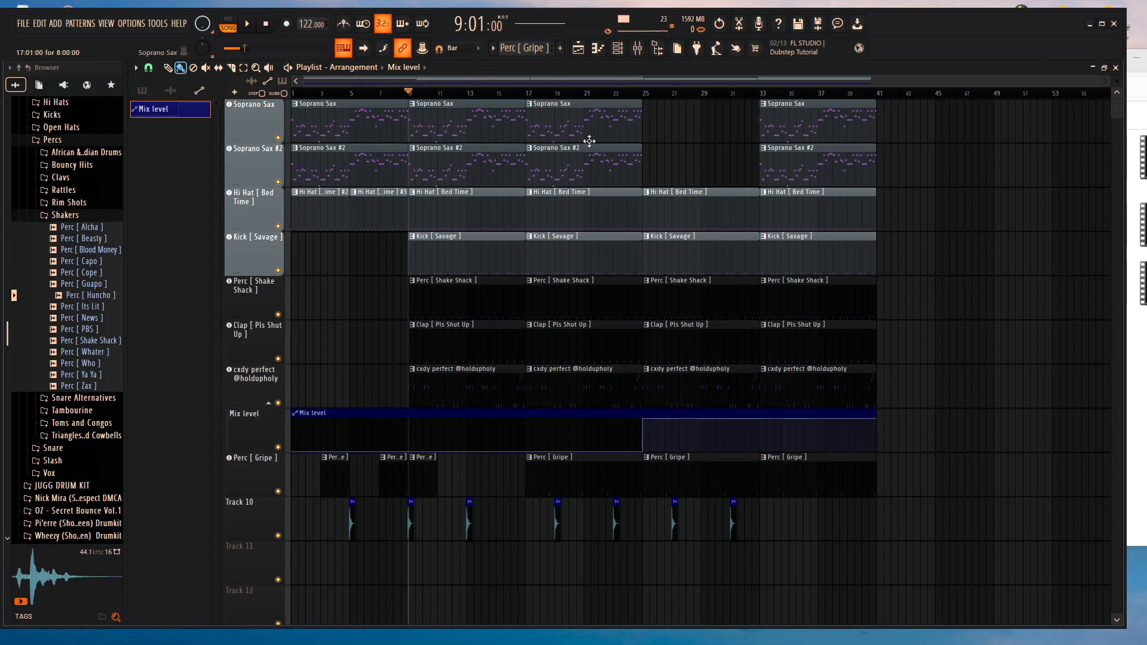
{"action": "key", "text": "F9"}
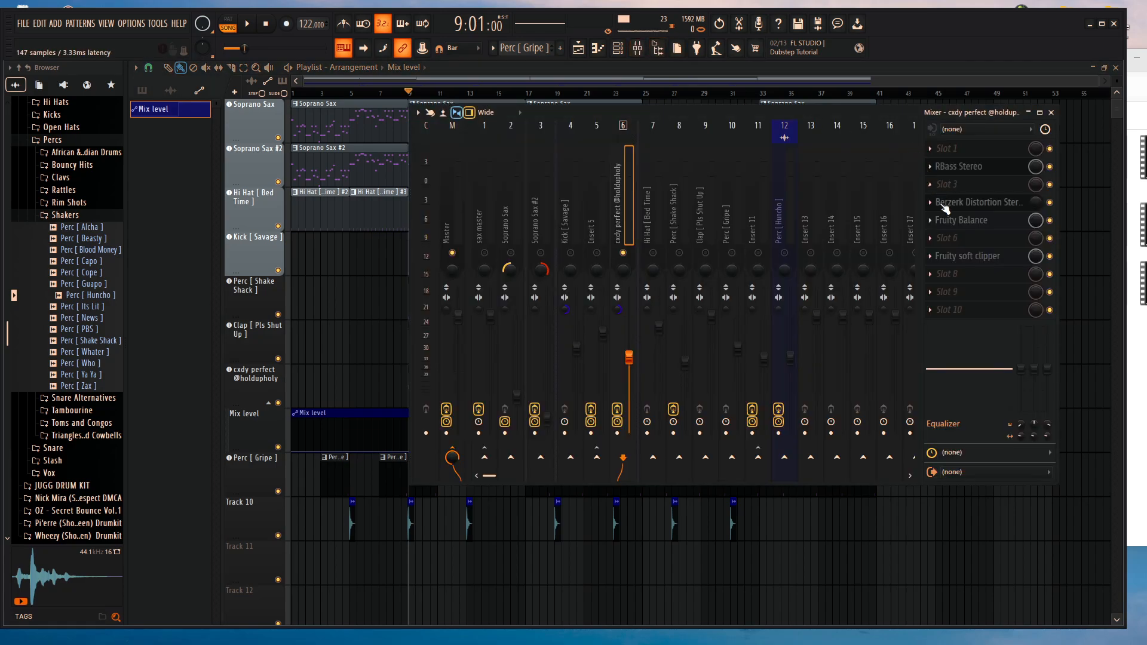
{"action": "left_click", "coordinate": [929, 184]}
{"action": "left_click", "coordinate": [578, 18]}
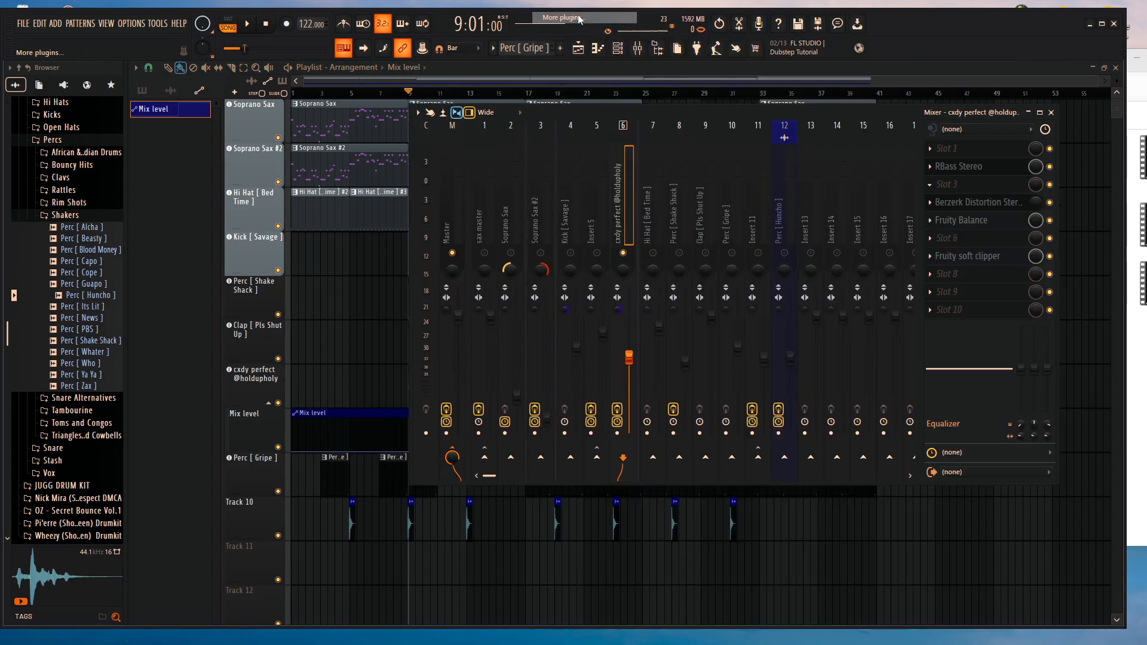
{"action": "type", "text": "dis"}
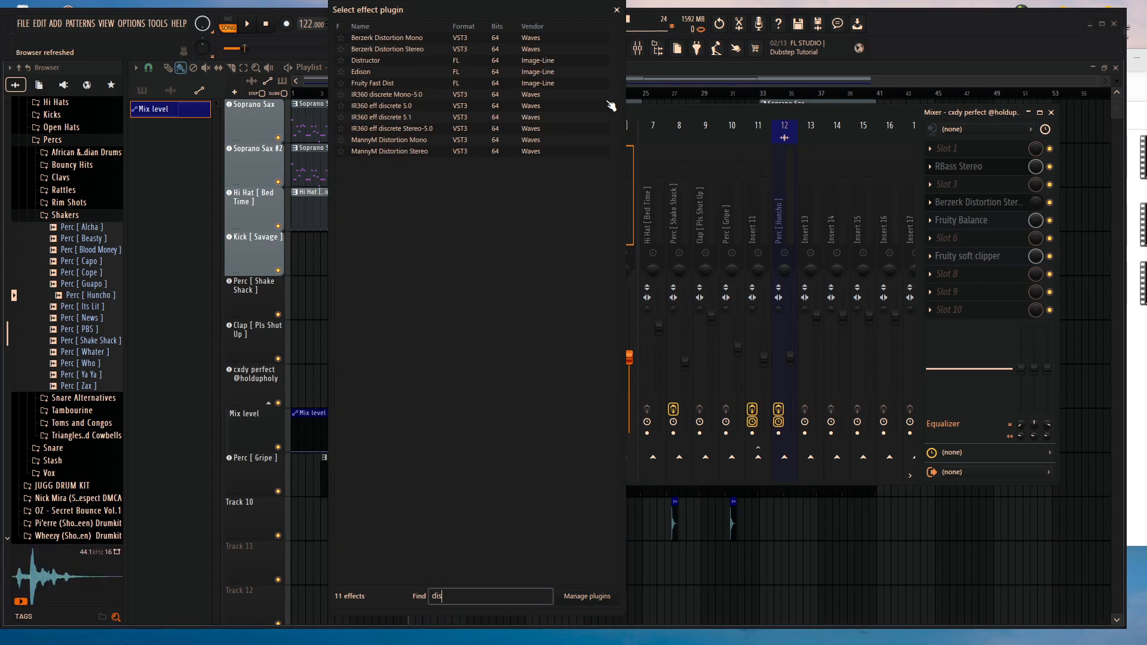
{"action": "double_click", "coordinate": [416, 61]}
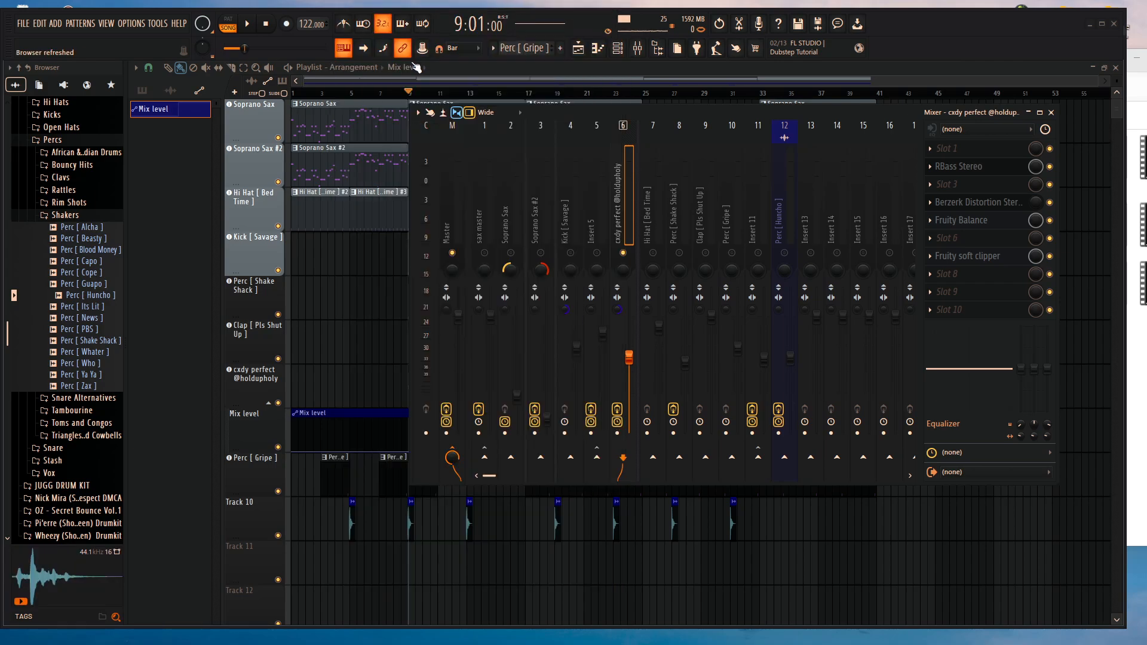
{"action": "left_click", "coordinate": [452, 210]}
{"action": "left_click", "coordinate": [585, 209]}
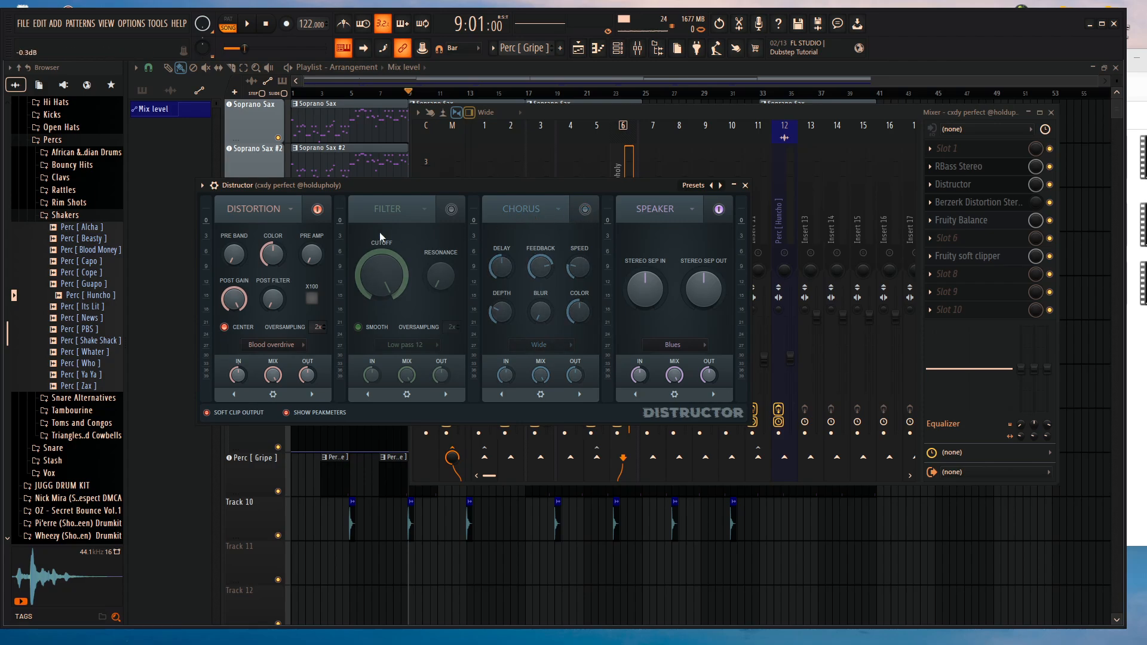
Set Distructor's distortion type to Harmor Softsat and close the plugin window
{"action": "left_click", "coordinate": [291, 208]}
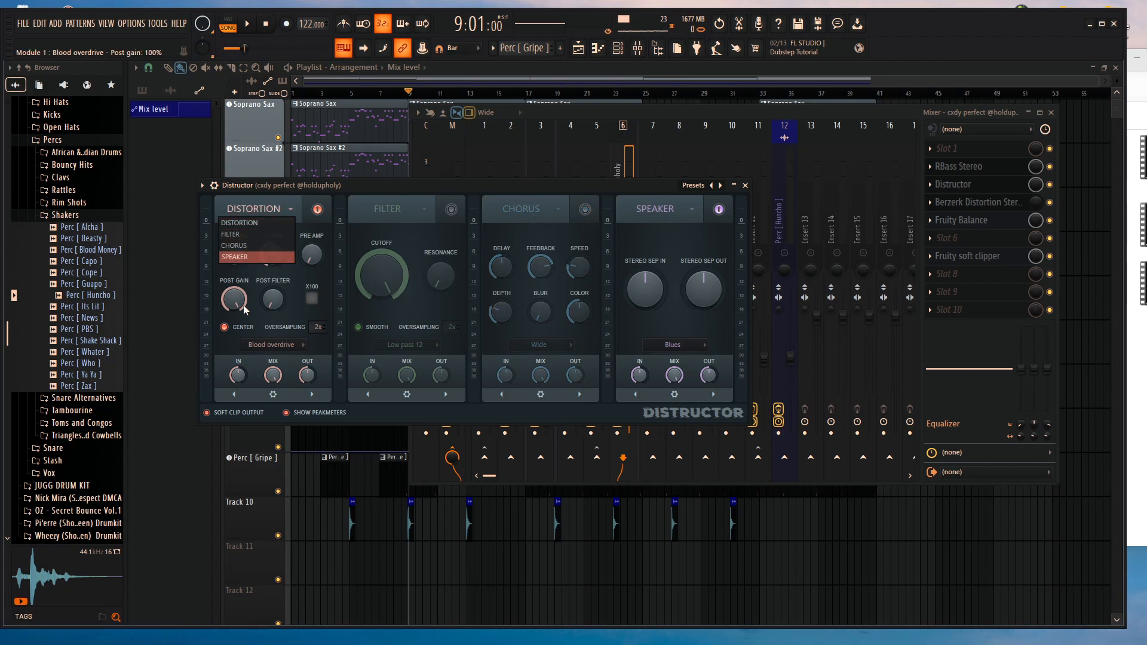
{"action": "left_click", "coordinate": [302, 316]}
{"action": "left_click", "coordinate": [291, 346]}
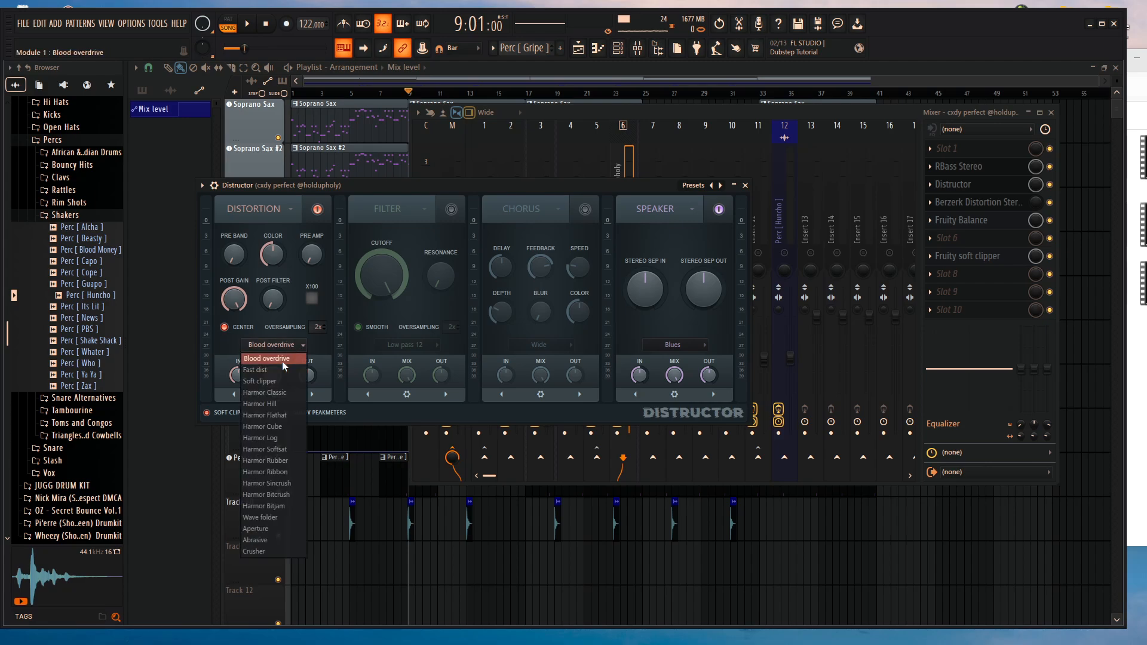
{"action": "left_click", "coordinate": [270, 443]}
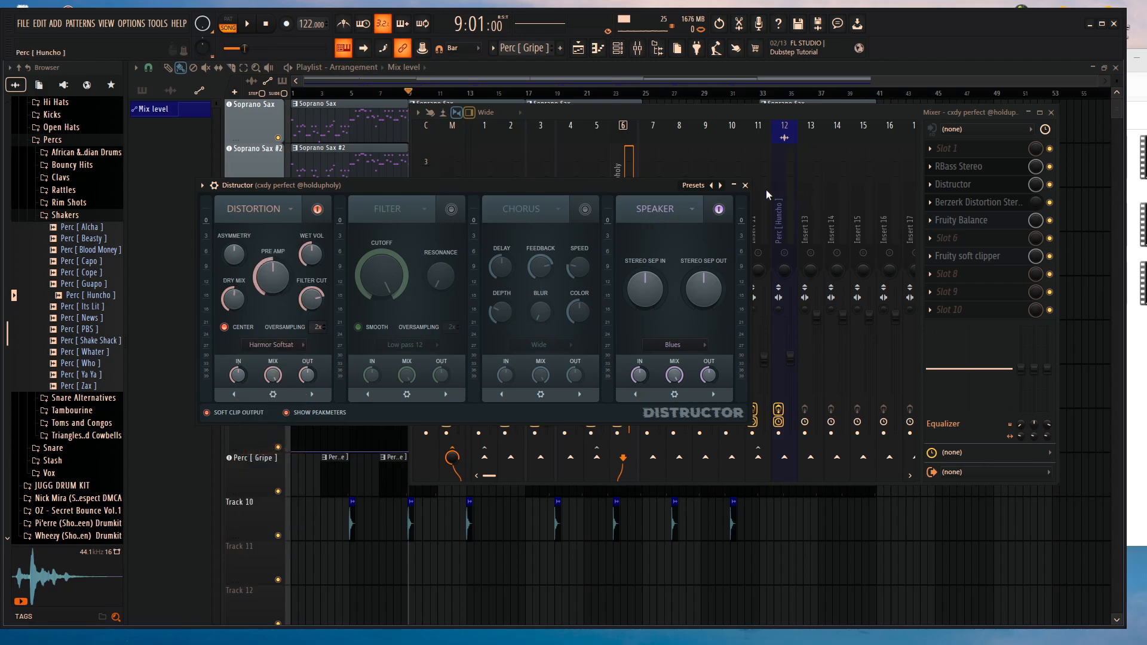
{"action": "left_click", "coordinate": [745, 185]}
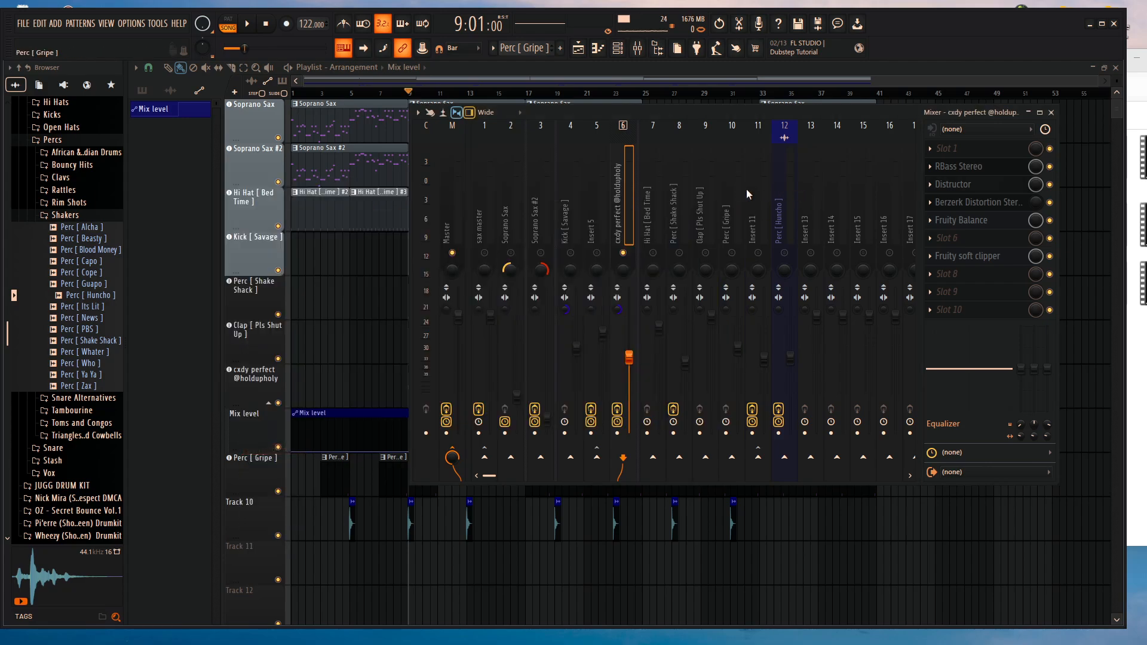
Remove Distructor from effect slot 3
{"action": "left_click", "coordinate": [932, 186]}
{"action": "left_click", "coordinate": [947, 212]}
{"action": "left_click", "coordinate": [612, 368]}
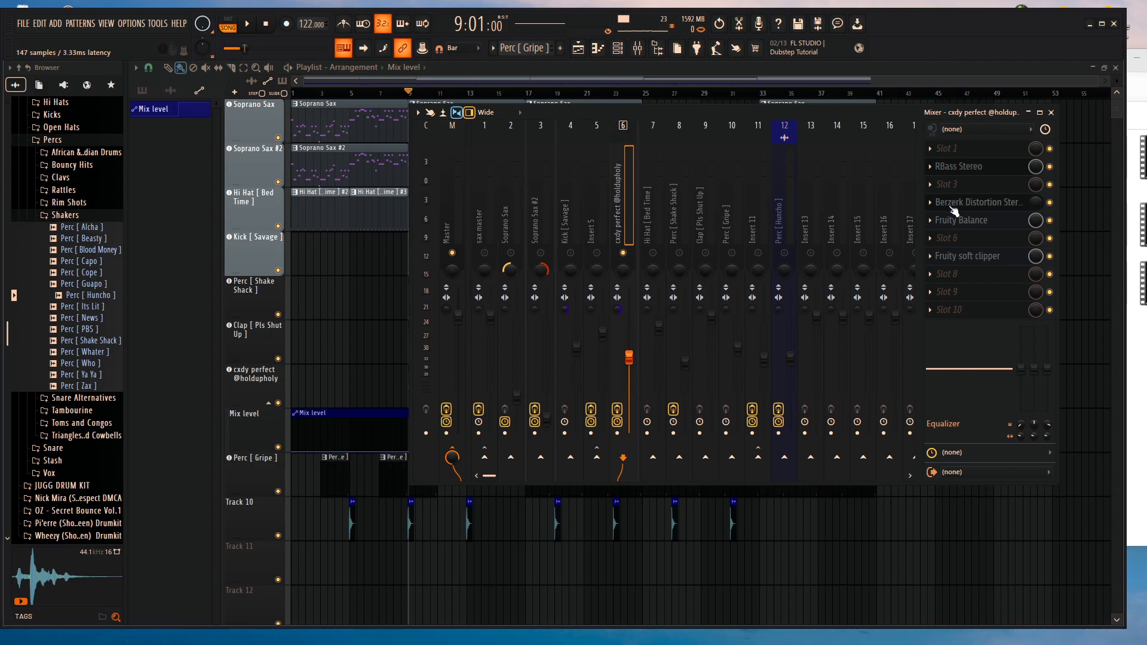
{"action": "left_click", "coordinate": [930, 149]}
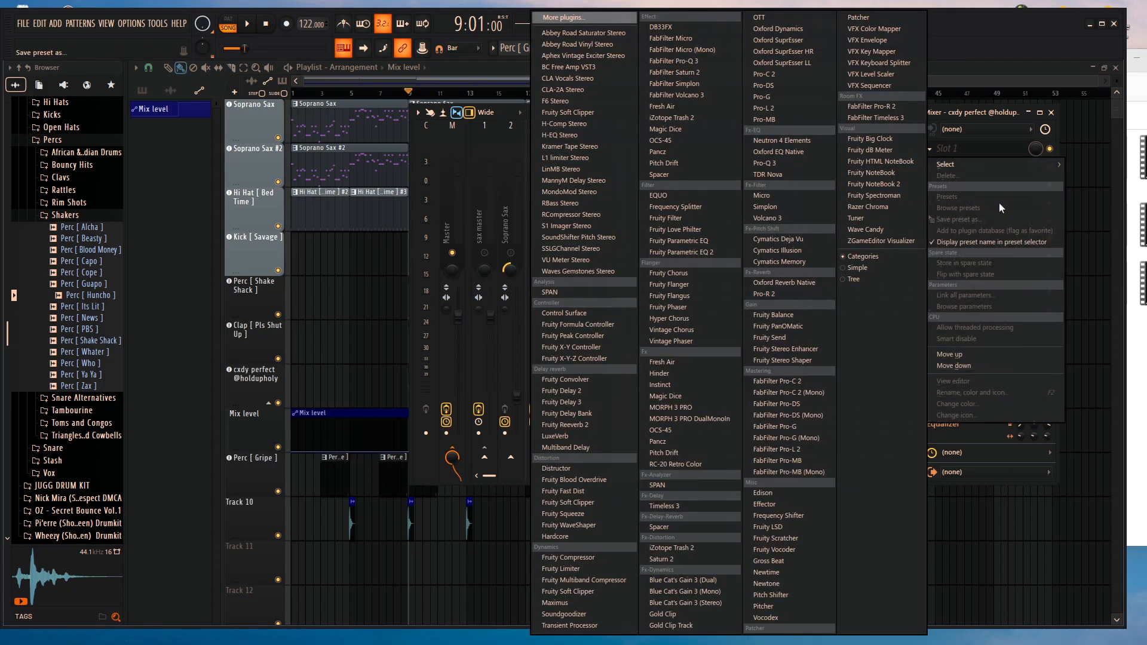
{"action": "left_click", "coordinate": [1001, 113]}
{"action": "left_click", "coordinate": [942, 280]}
{"action": "mouse_move", "coordinate": [946, 289]}
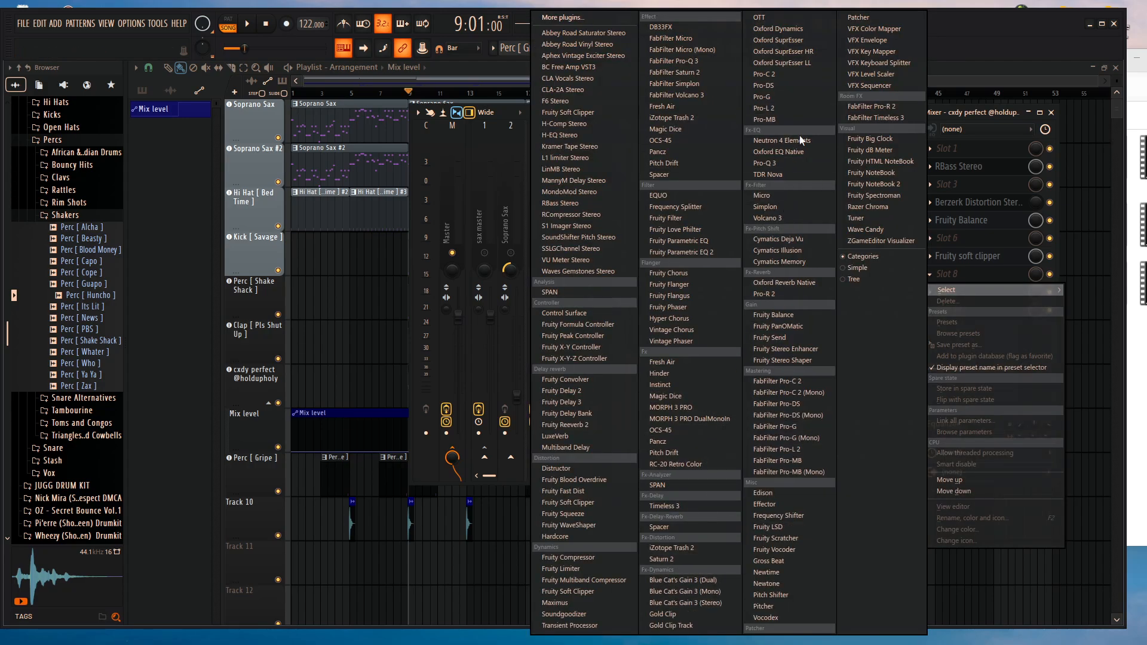
{"action": "left_click", "coordinate": [800, 163]}
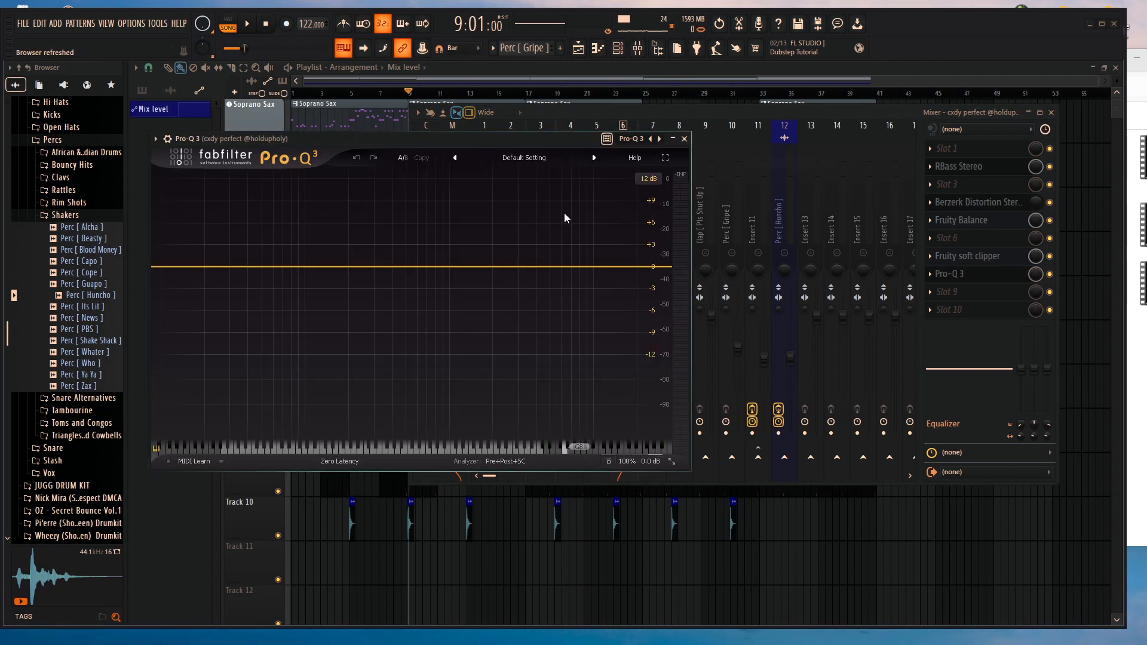
{"action": "key", "text": "space"}
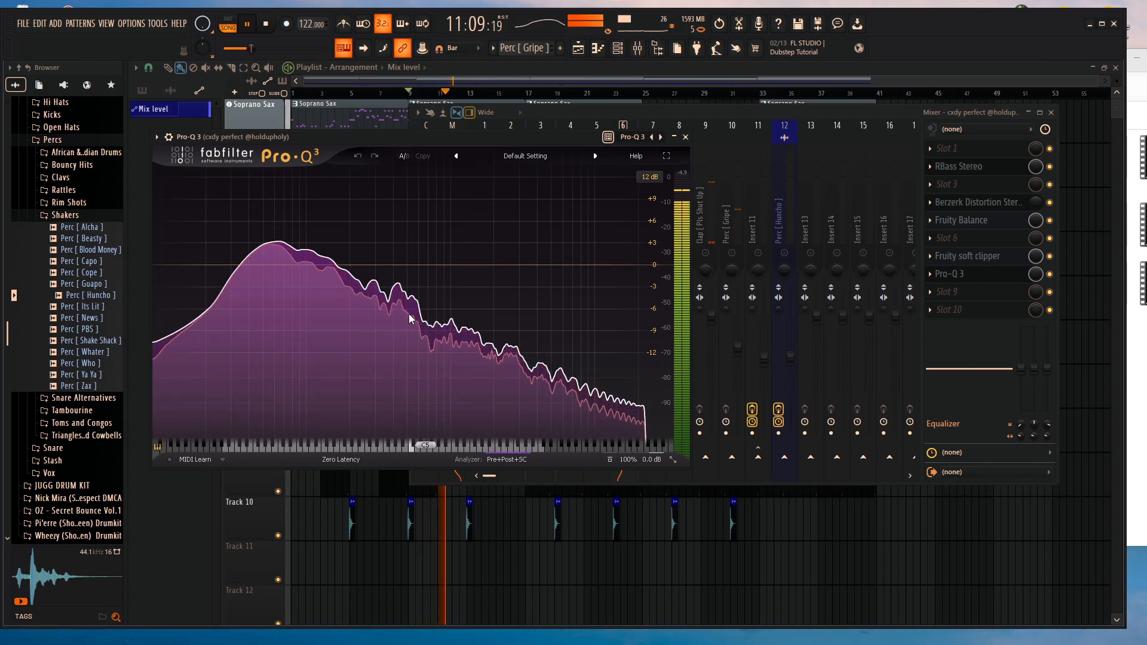
{"action": "key", "text": "space"}
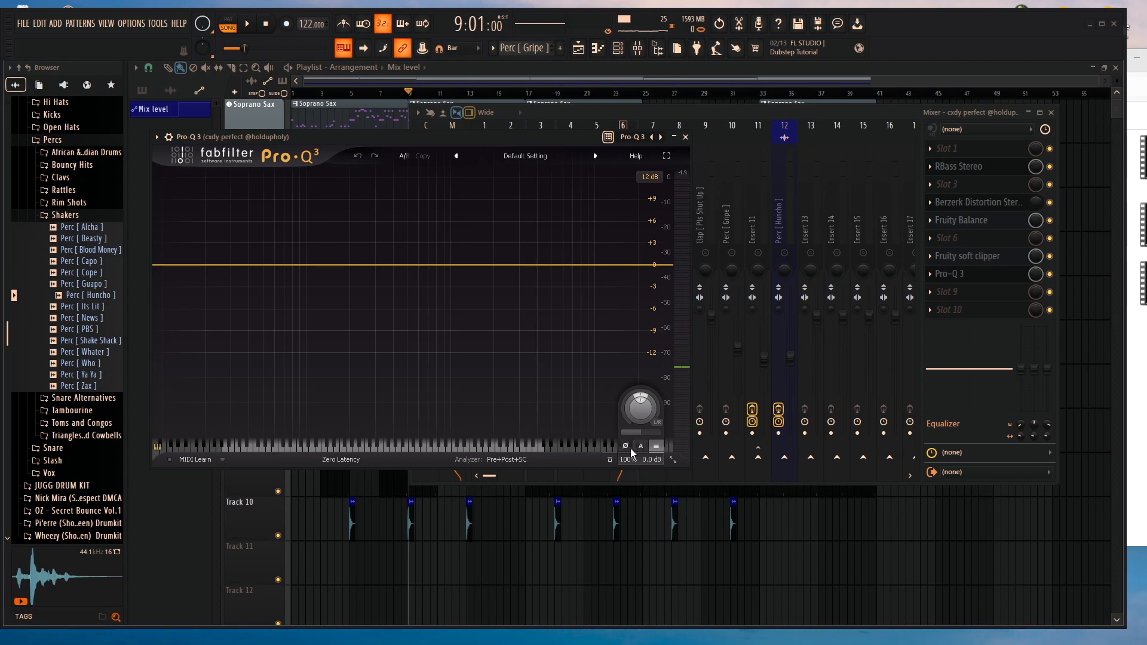
Play the soloed track with Pro-Q 3 bypassed and try freezing its analyzer
{"action": "left_click", "coordinate": [607, 461]}
{"action": "left_click", "coordinate": [607, 462]}
{"action": "key", "text": "space"}
{"action": "left_click", "coordinate": [607, 462]}
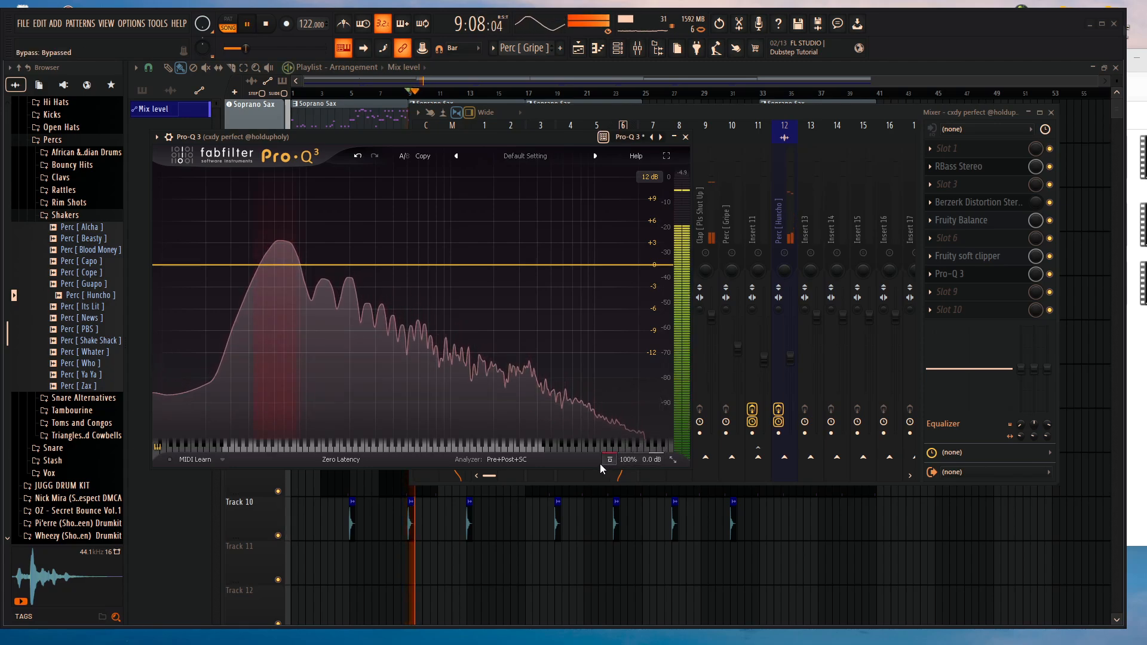
{"action": "left_click", "coordinate": [503, 458]}
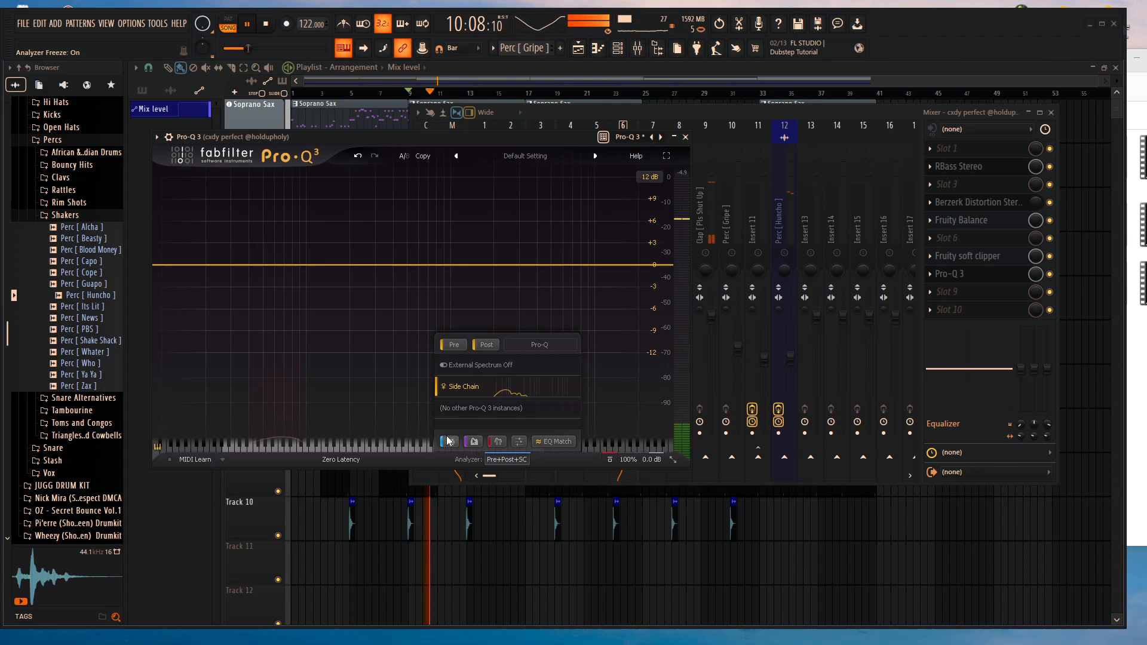
{"action": "key", "text": "space"}
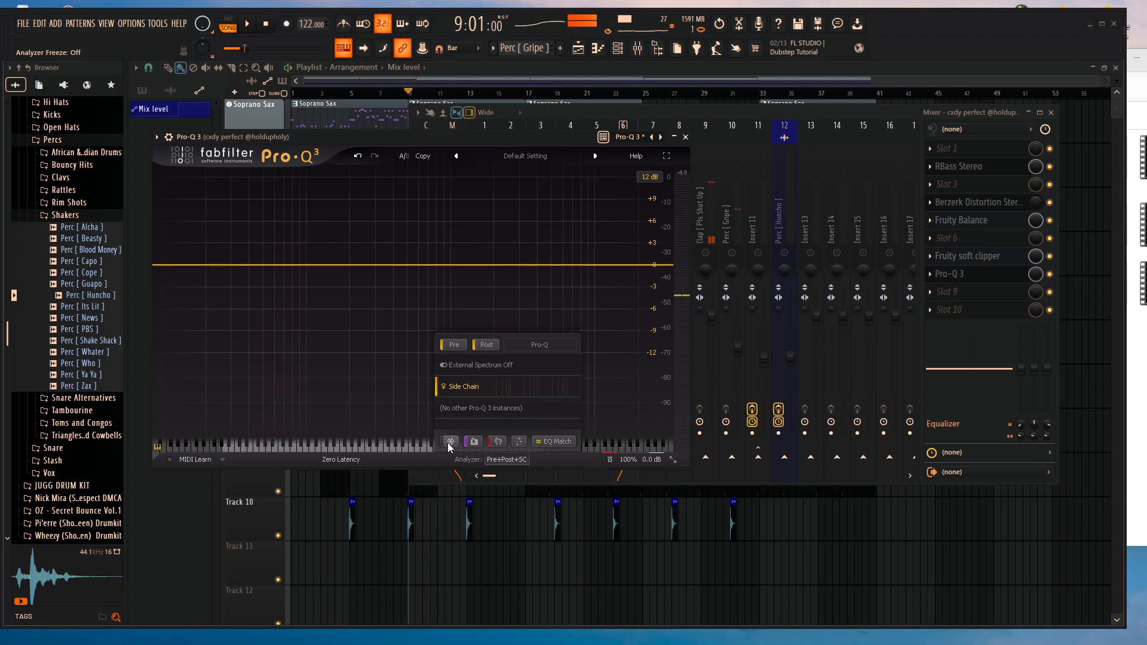
Play the track again from bar 9 and freeze the Pro-Q 3 analyzer to capture the accumulated spectrum
{"action": "left_click", "coordinate": [607, 459]}
{"action": "left_click", "coordinate": [607, 459]}
{"action": "key", "text": "space"}
{"action": "left_click", "coordinate": [506, 460]}
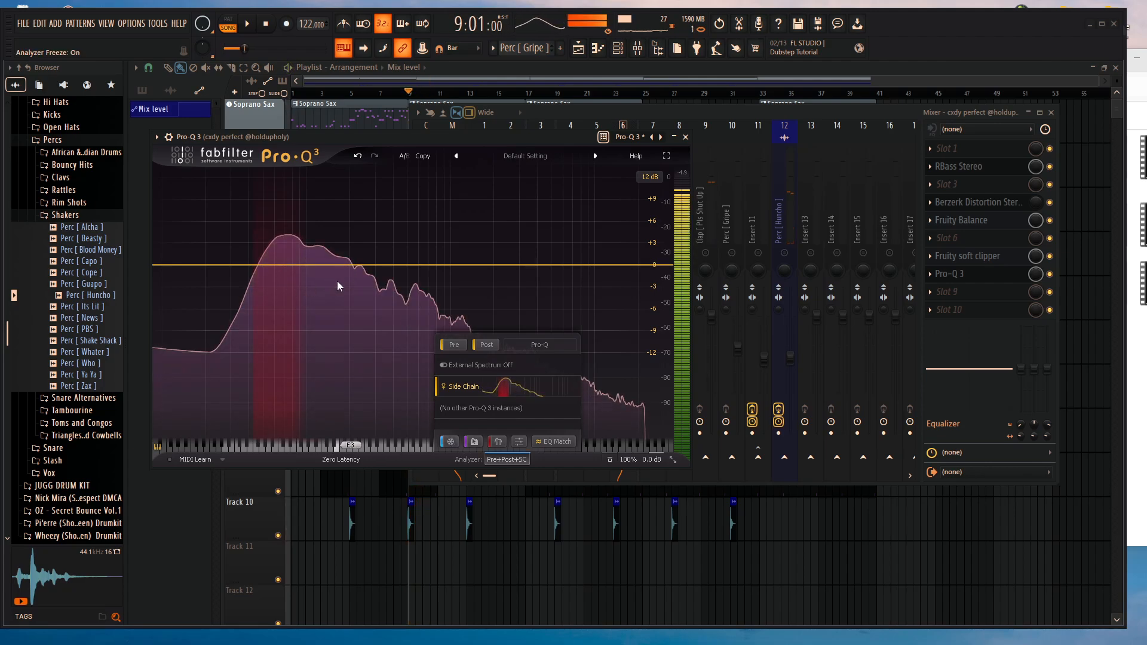
{"action": "key", "text": "space"}
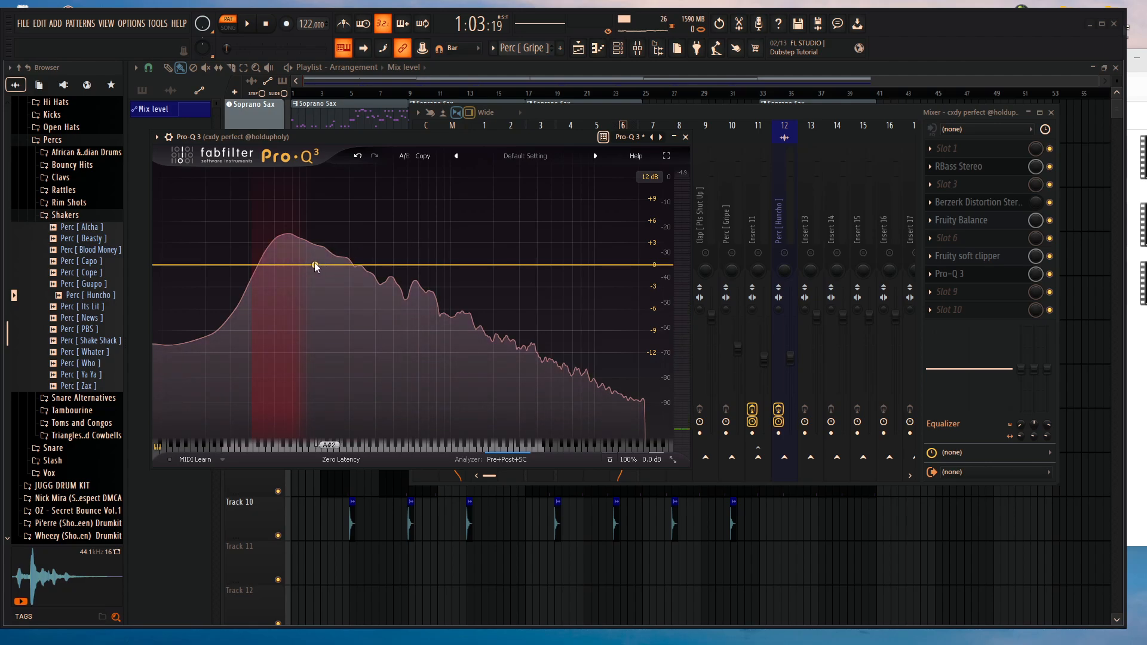
Add a bell boost of about 3.7 dB near 2260 Hz in Pro-Q 3 and remove that band again
{"action": "mouse_move", "coordinate": [507, 457]}
{"action": "left_click_drag", "start_coordinate": [580, 264], "coordinate": [501, 240]}
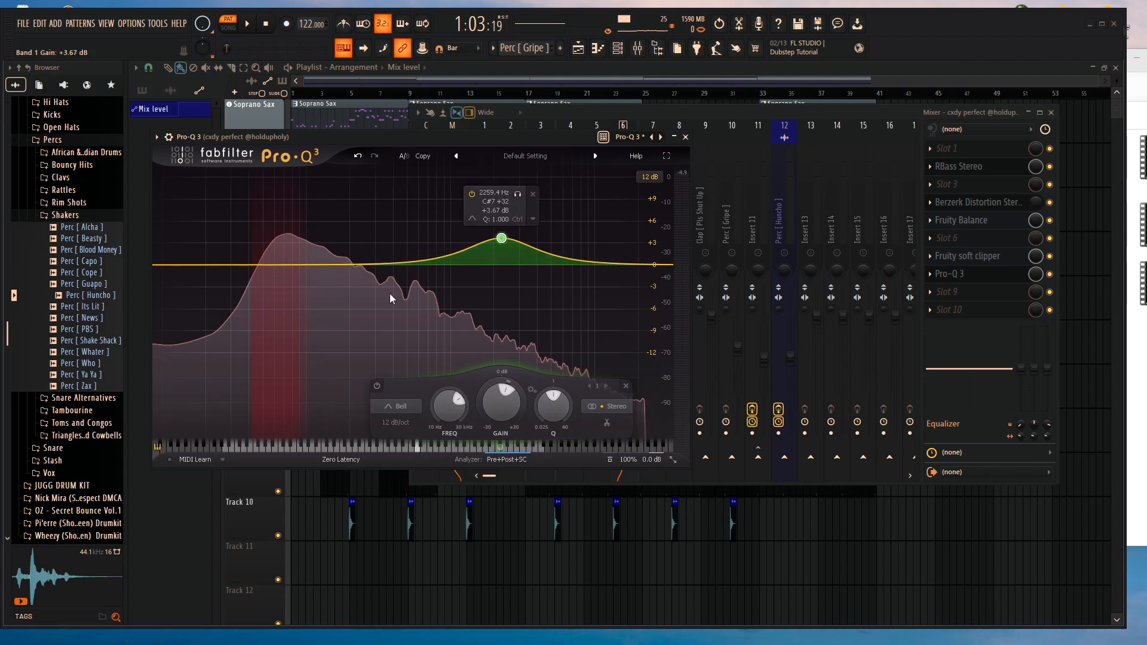
{"action": "left_click", "coordinate": [533, 192]}
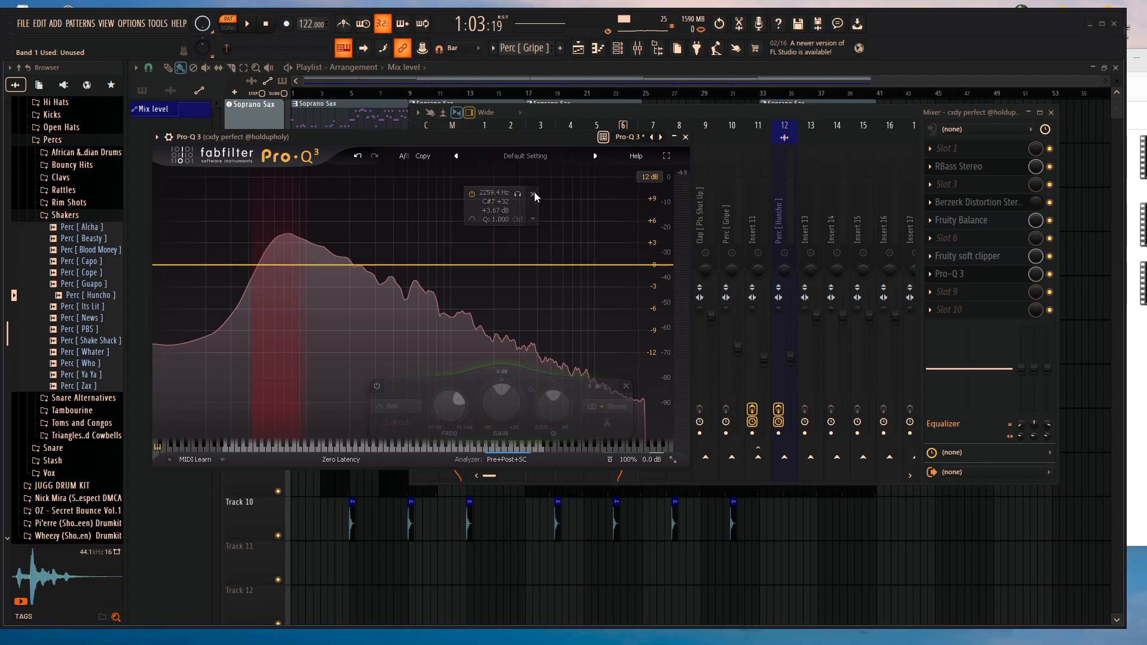
Play the arrangement from bar 25 and capture the track's spectrum there in Pro-Q 3's frozen analyzer
{"action": "left_click", "coordinate": [612, 67]}
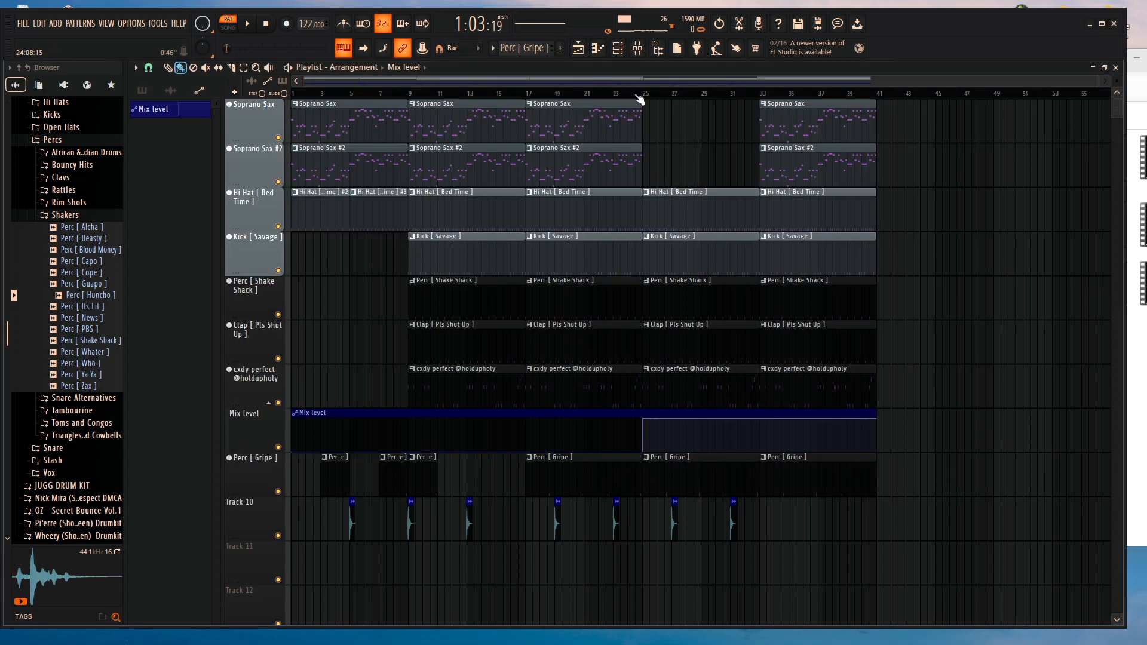
{"action": "left_click", "coordinate": [637, 94]}
{"action": "key", "text": "space"}
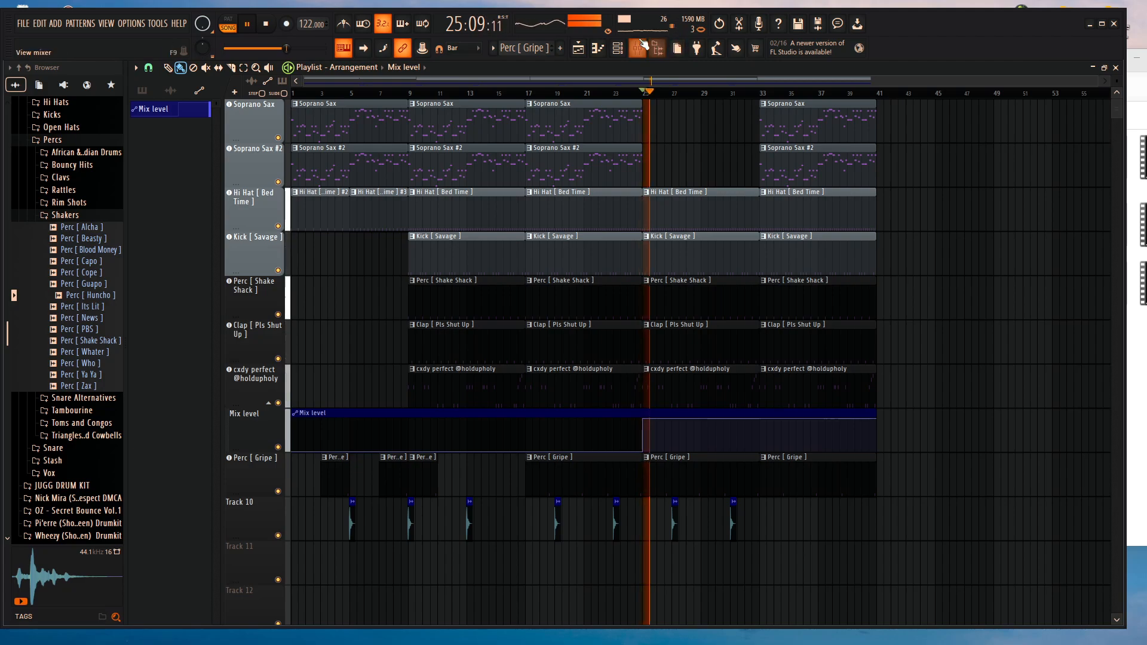
{"action": "left_click", "coordinate": [679, 47]}
{"action": "left_click", "coordinate": [978, 278]}
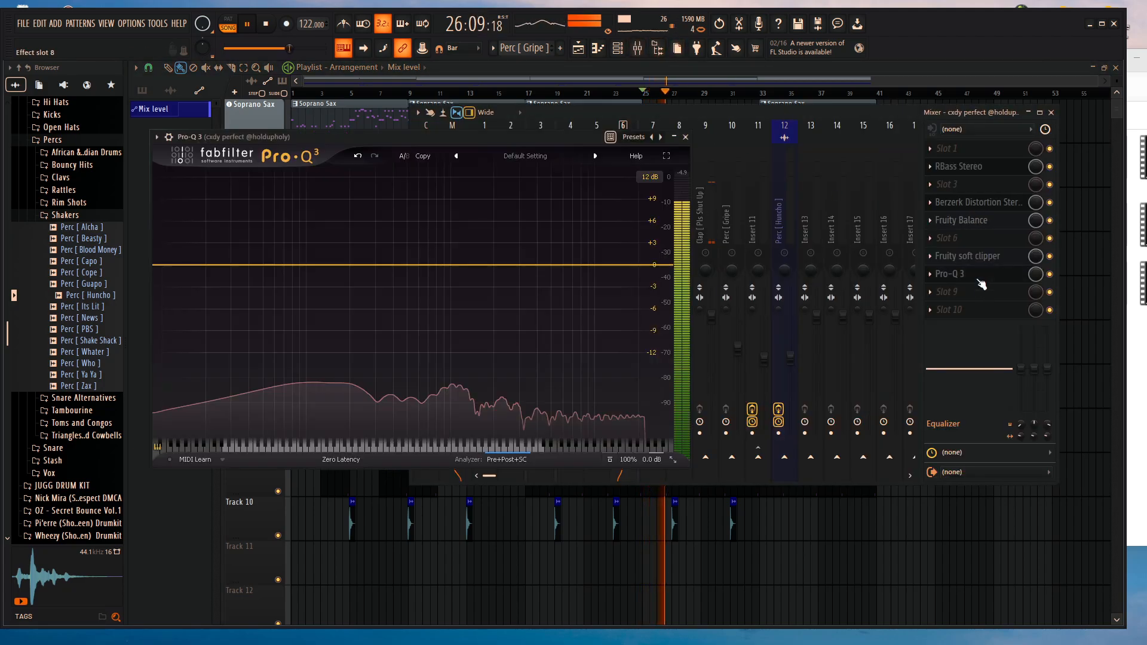
{"action": "left_click", "coordinate": [496, 460]}
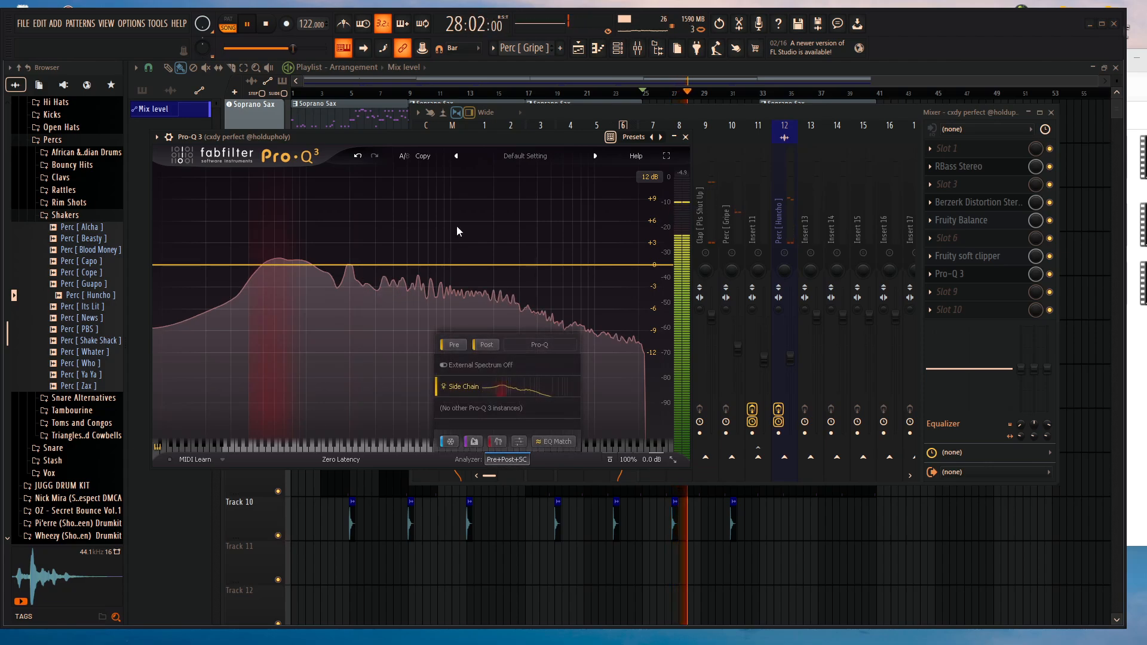
{"action": "key", "text": "space"}
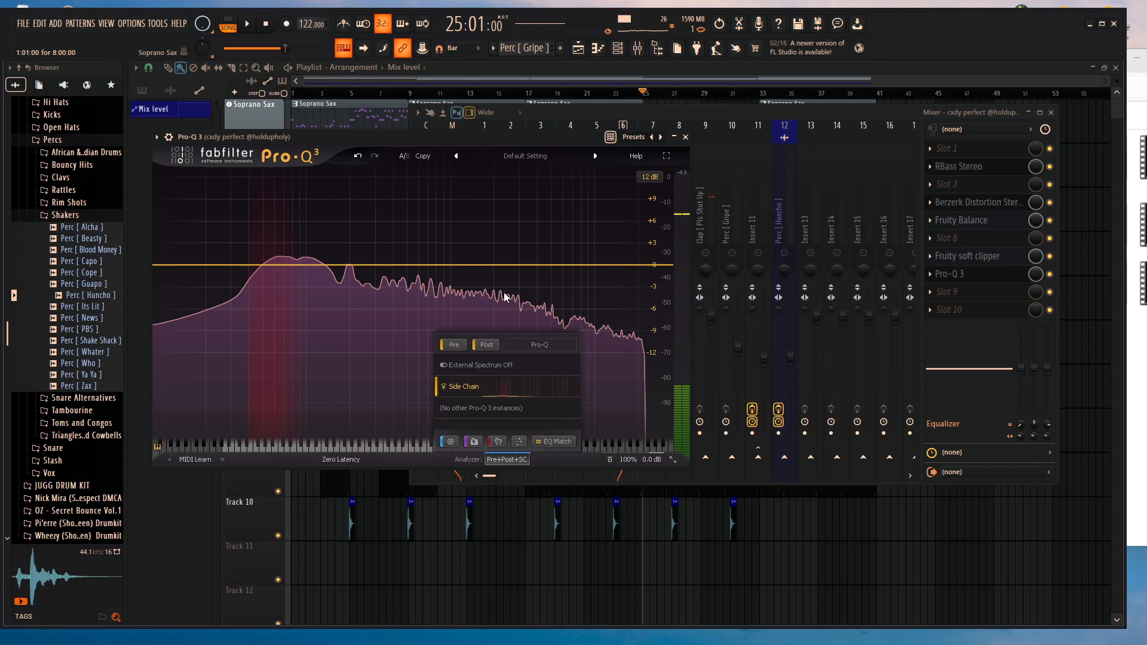
{"action": "left_click", "coordinate": [507, 458]}
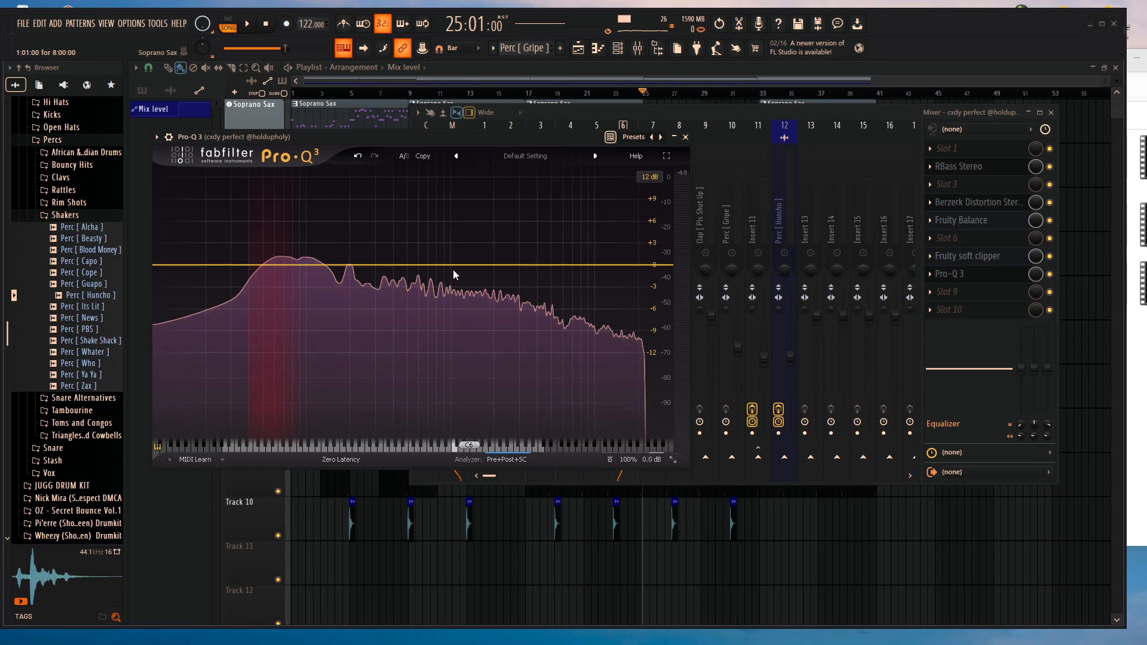
Add a bell boost of about 3.4 dB to the upper frequencies in Pro-Q 3, inspect the frozen spectrum's peaks and remove the band
{"action": "left_click_drag", "start_coordinate": [449, 263], "coordinate": [519, 244]}
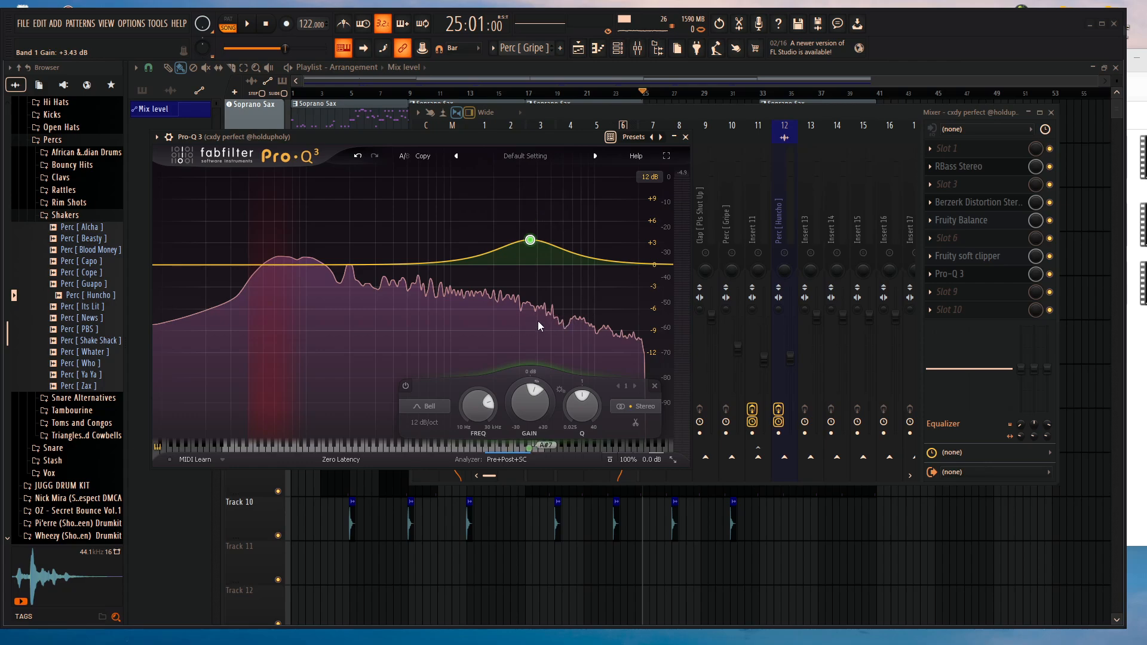
{"action": "left_click_drag", "start_coordinate": [512, 302], "coordinate": [515, 304]}
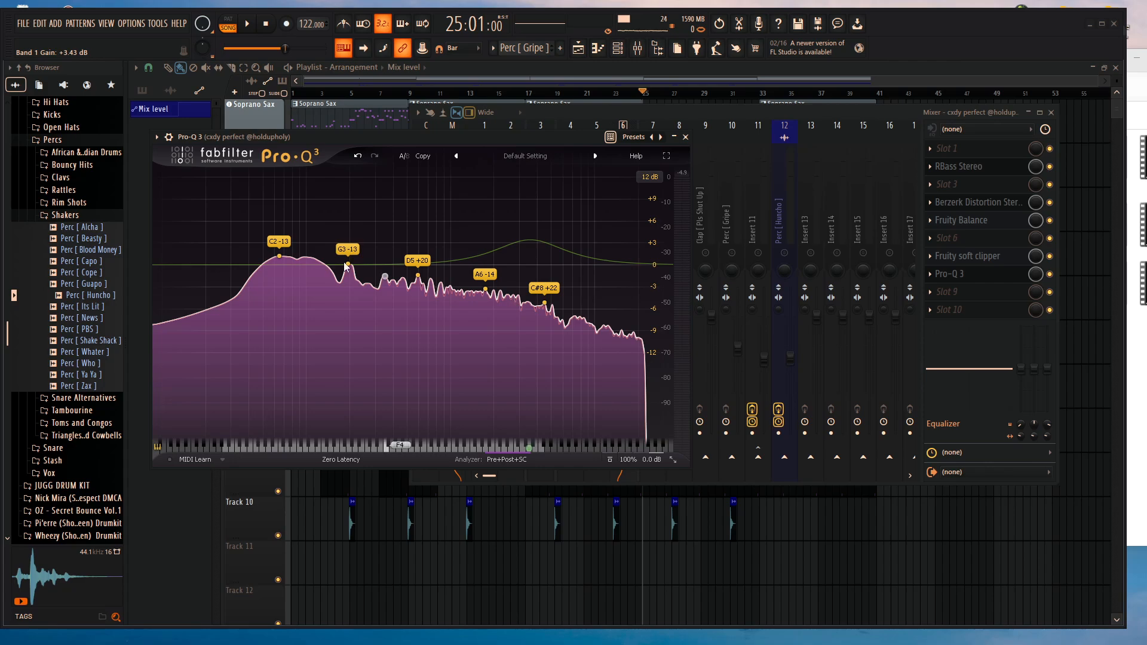
{"action": "mouse_move", "coordinate": [525, 249]}
{"action": "left_click", "coordinate": [567, 201]}
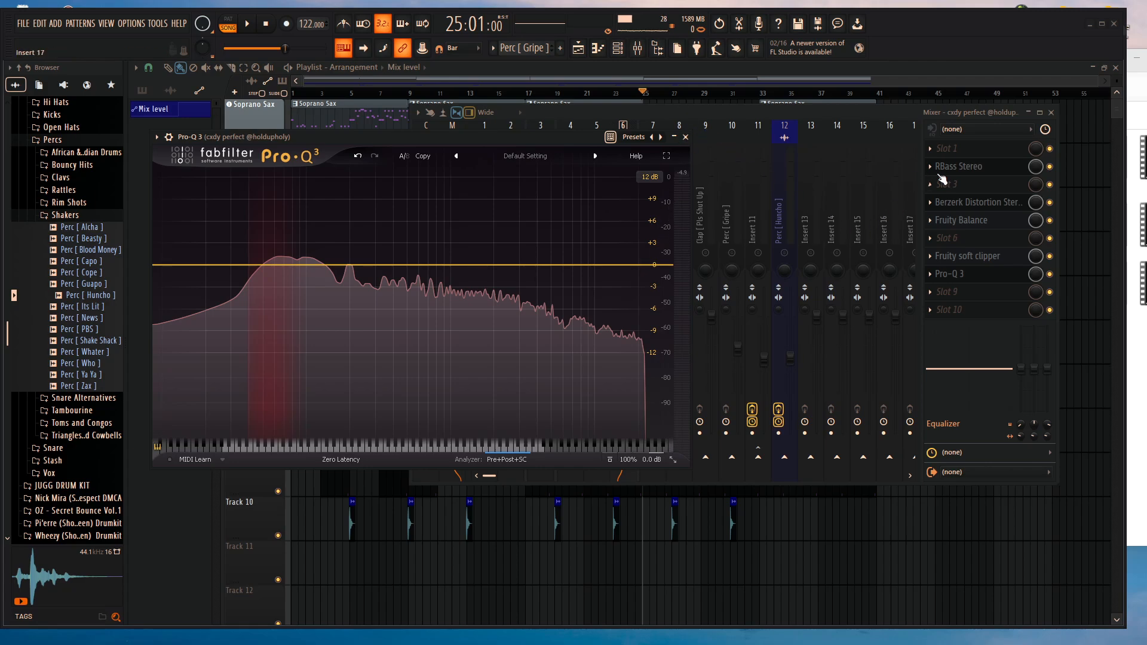
{"action": "left_click", "coordinate": [700, 65]}
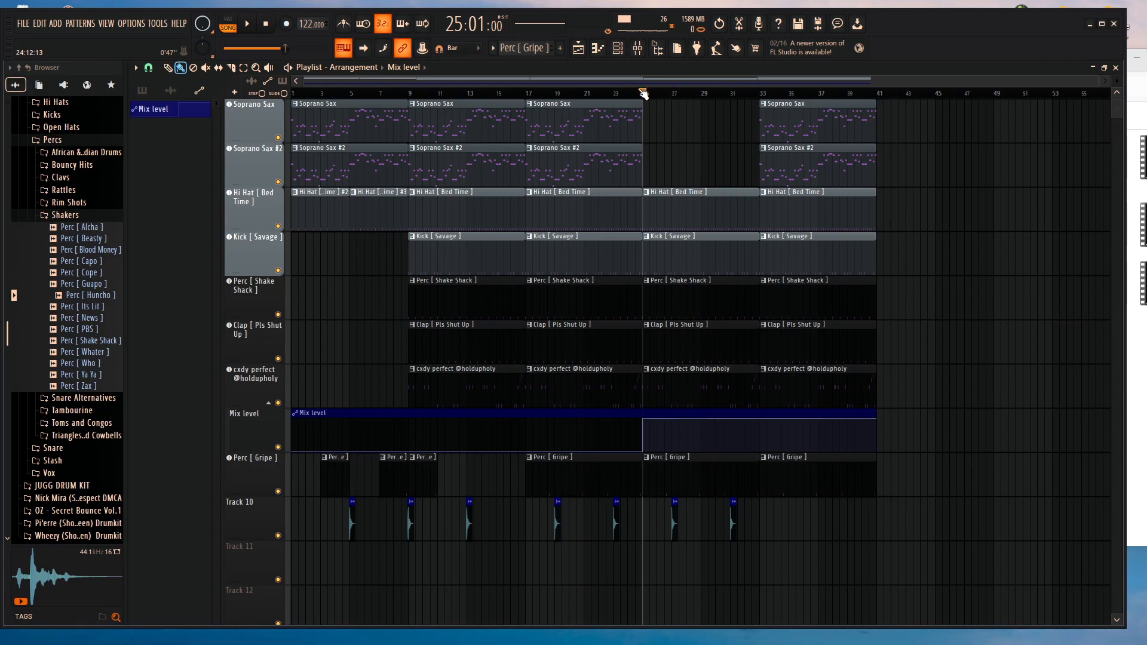
{"action": "left_click_drag", "start_coordinate": [642, 93], "coordinate": [183, 125]}
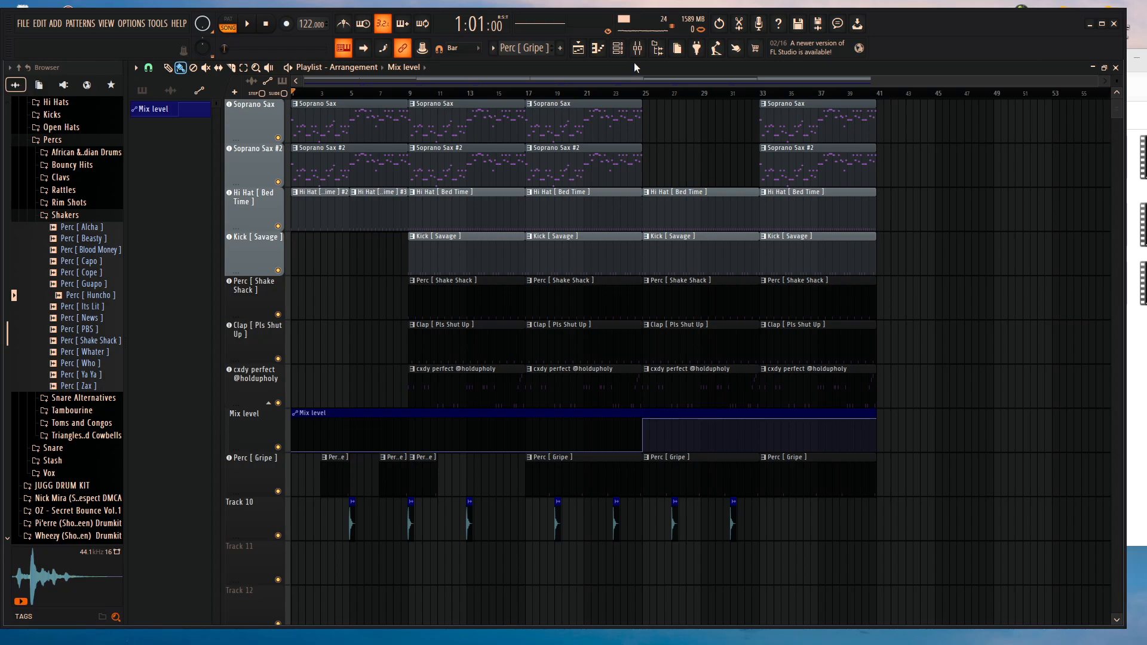
{"action": "left_click", "coordinate": [616, 110]}
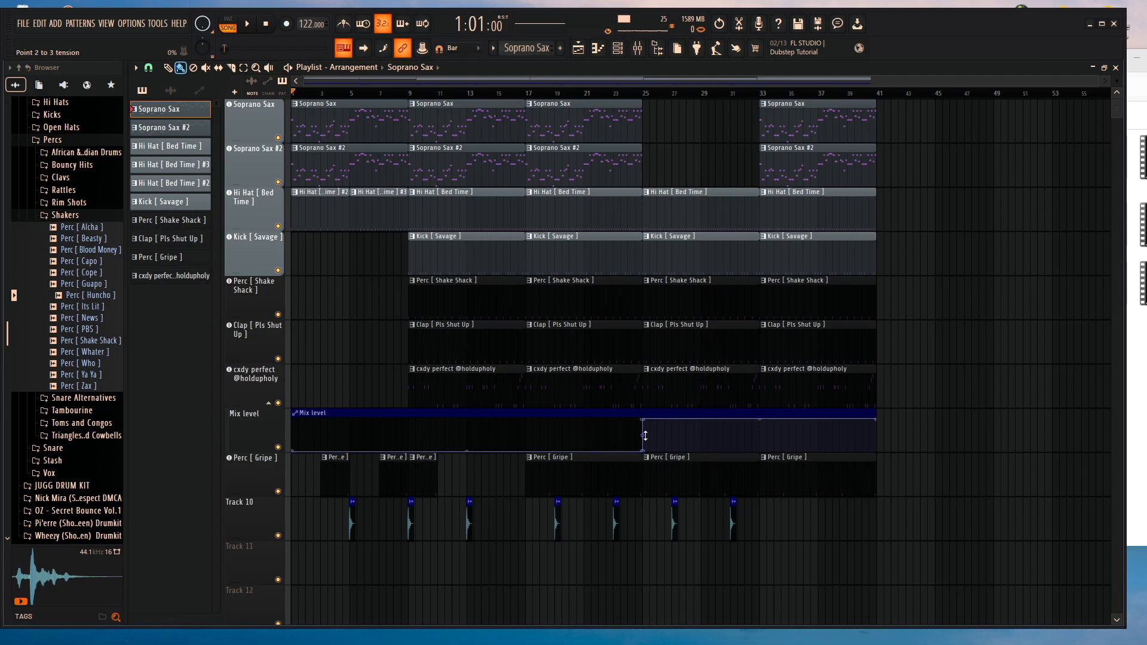
{"action": "key", "text": "F9"}
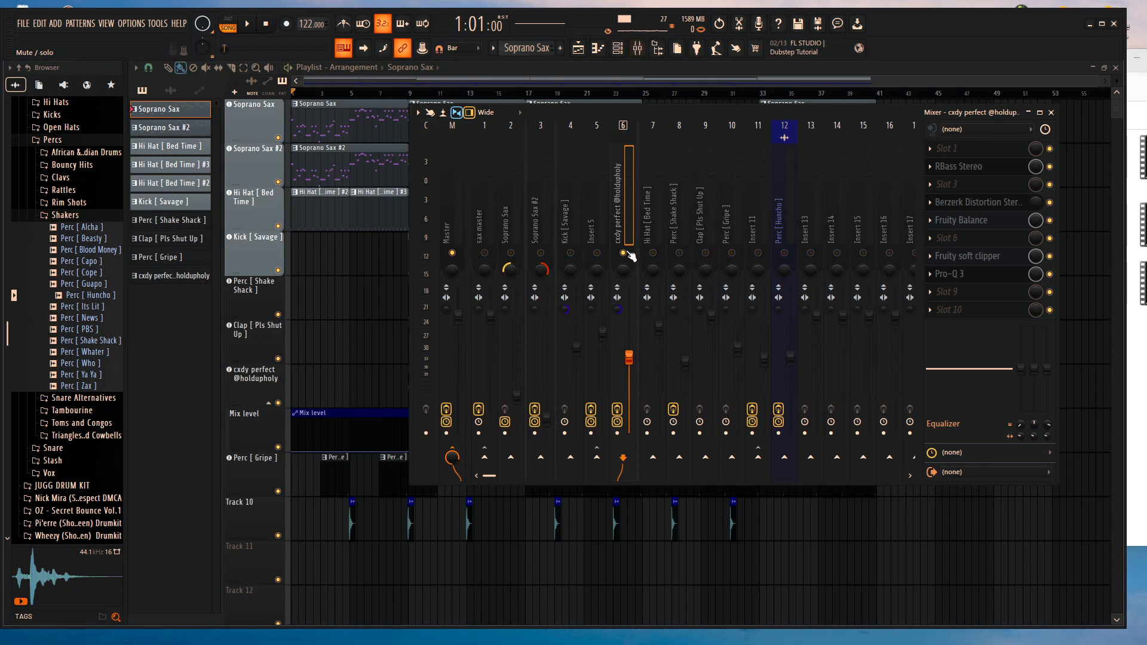
{"action": "key", "text": "space"}
{"action": "key", "text": "F9"}
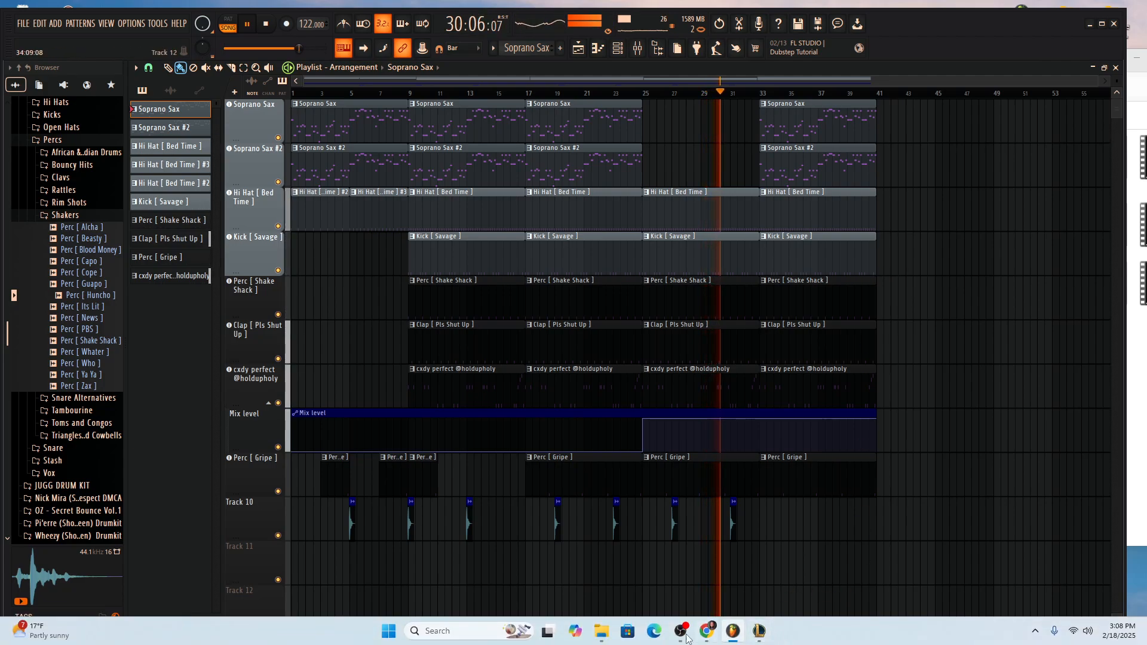
{"action": "left_click", "coordinate": [251, 24]}
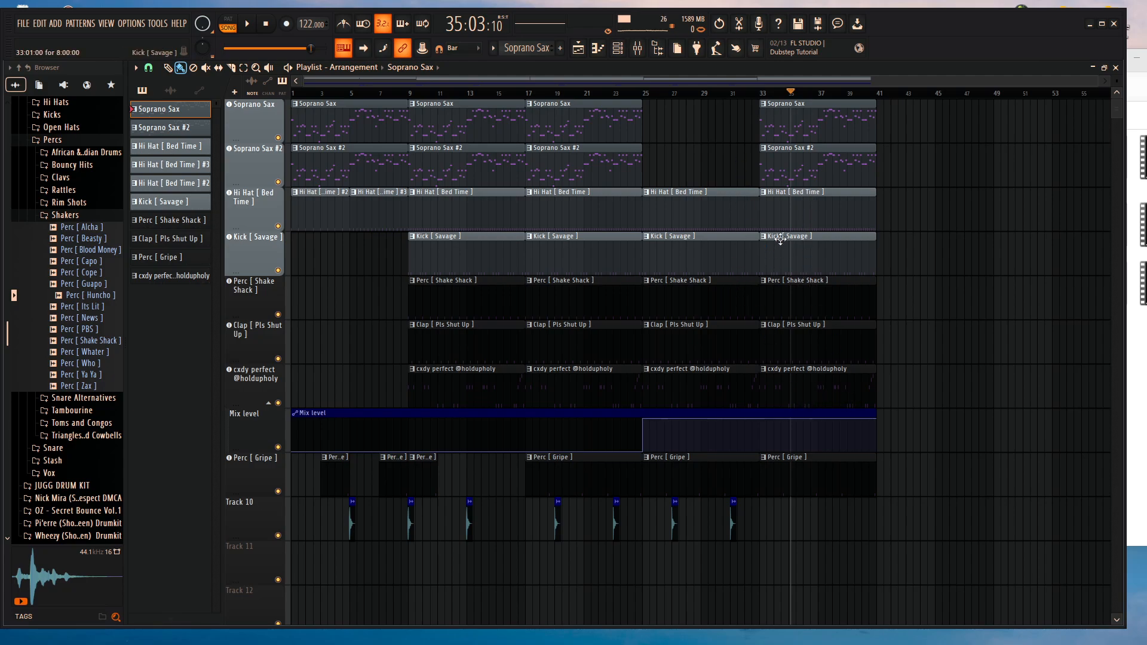
Drop the Mix level automation to its minimum from bar 33 through its end, and play the transition from just before bar 33
{"action": "right_click", "coordinate": [764, 447]}
{"action": "left_click_drag", "start_coordinate": [764, 447], "coordinate": [746, 417]}
{"action": "right_click", "coordinate": [759, 448]}
{"action": "right_click", "coordinate": [759, 421]}
{"action": "key", "text": "ctrl+z"}
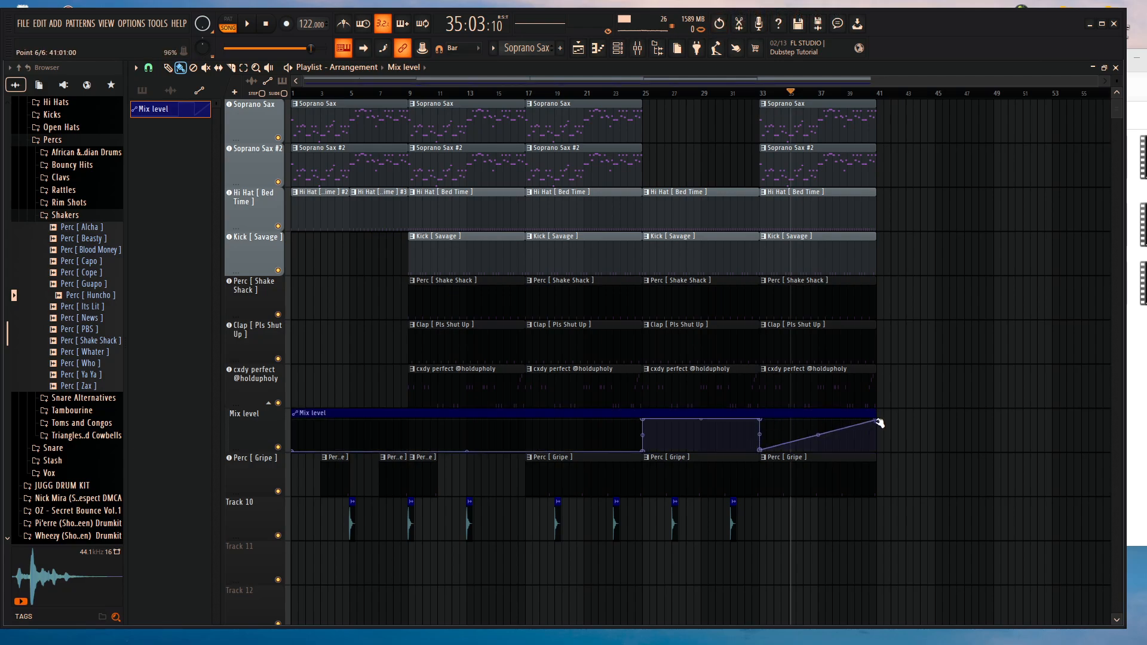
{"action": "left_click_drag", "start_coordinate": [878, 423], "coordinate": [883, 461]}
{"action": "left_click", "coordinate": [752, 91]}
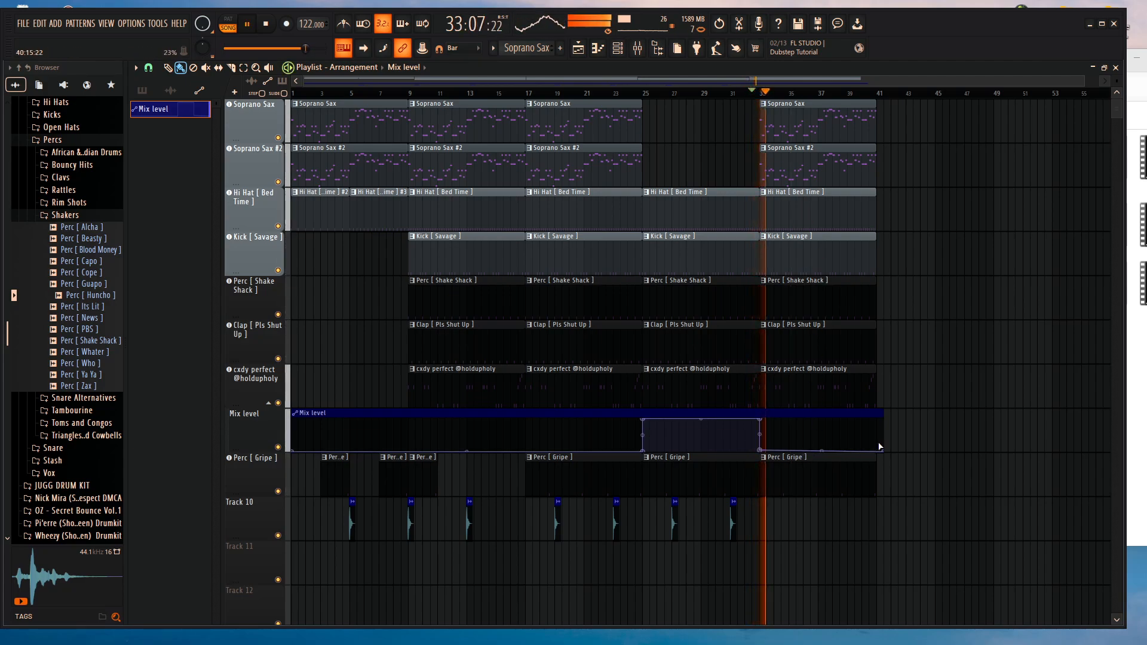
{"action": "key", "text": "space"}
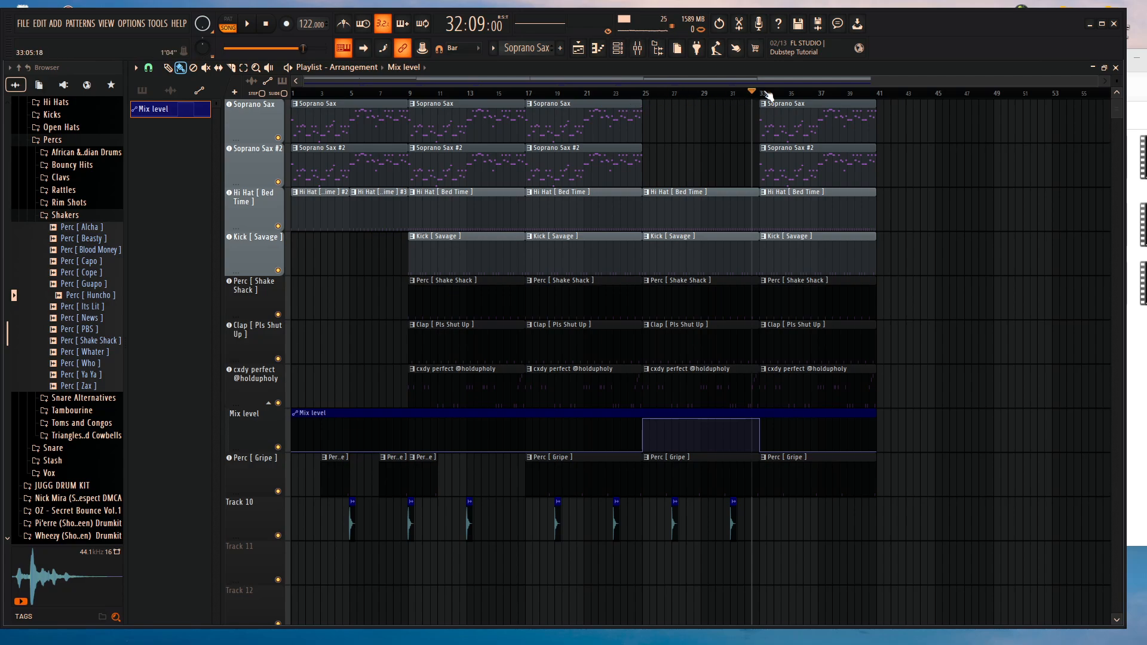
Move the playhead to bar 17 and review the effect slots of the Soprano Sax #2, Soprano Sax and sax master mixer tracks
{"action": "mouse_move", "coordinate": [769, 95]}
{"action": "left_mouse_down"}
{"action": "mouse_move", "coordinate": [556, 128]}
{"action": "mouse_move", "coordinate": [532, 144]}
{"action": "left_mouse_up"}
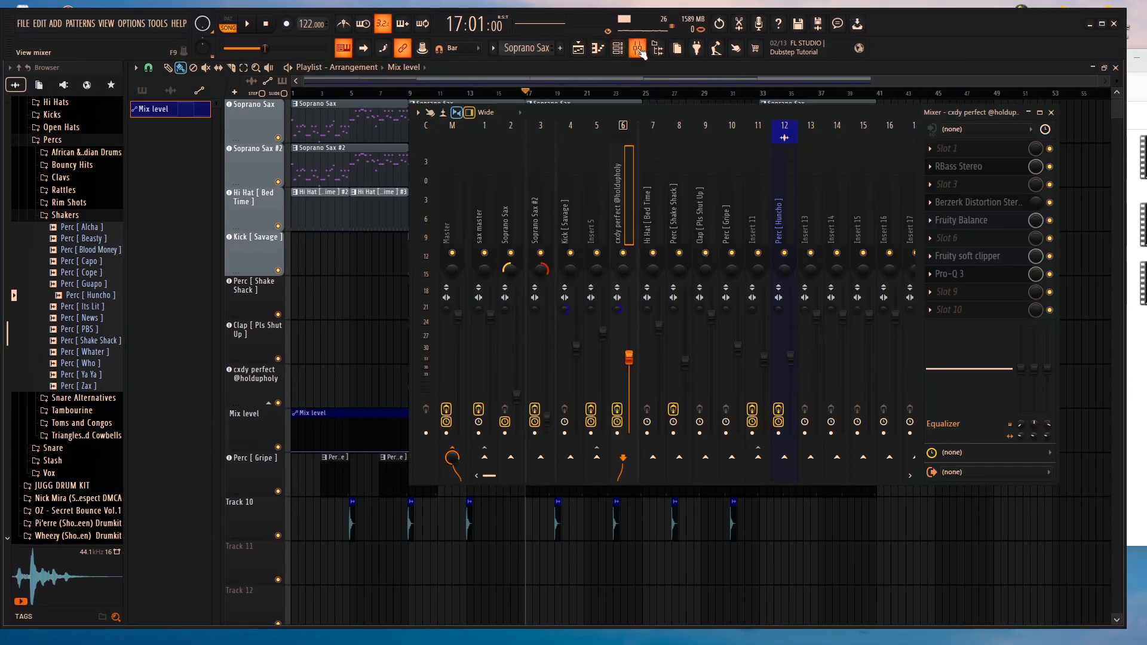
{"action": "left_click", "coordinate": [638, 48]}
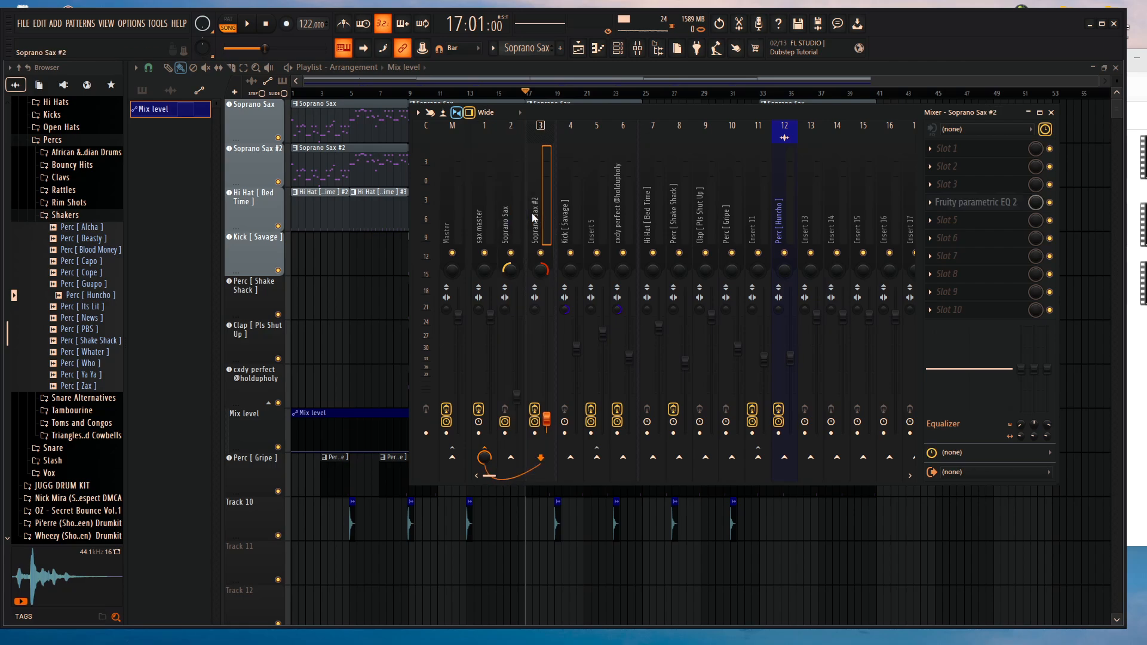
{"action": "left_click", "coordinate": [514, 228]}
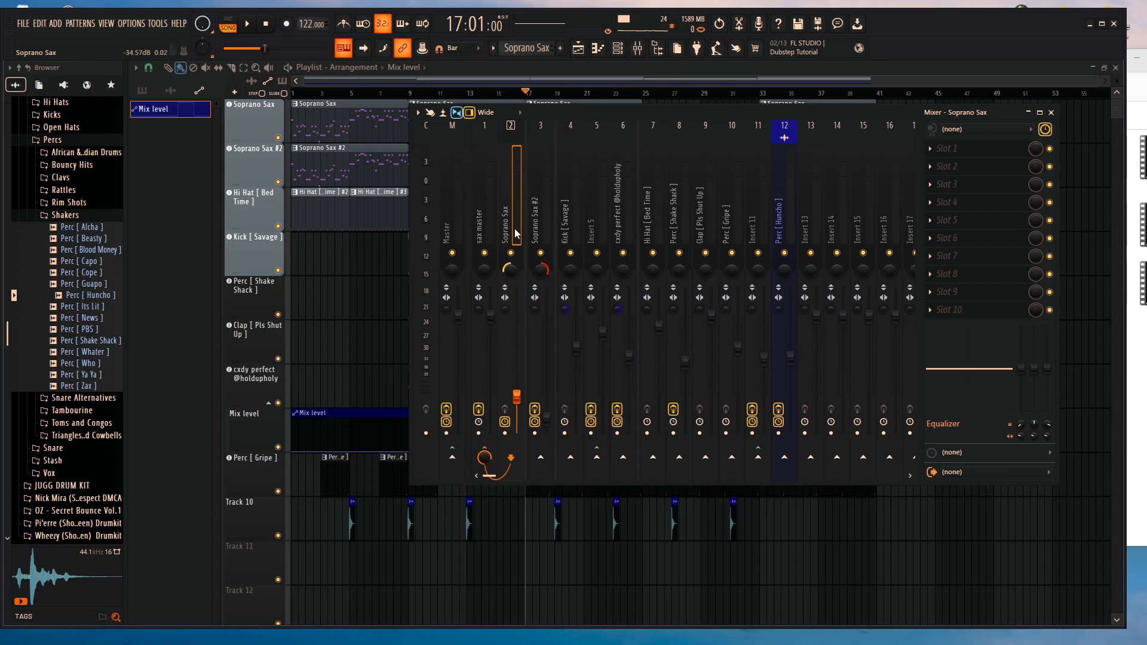
{"action": "left_click", "coordinate": [479, 199]}
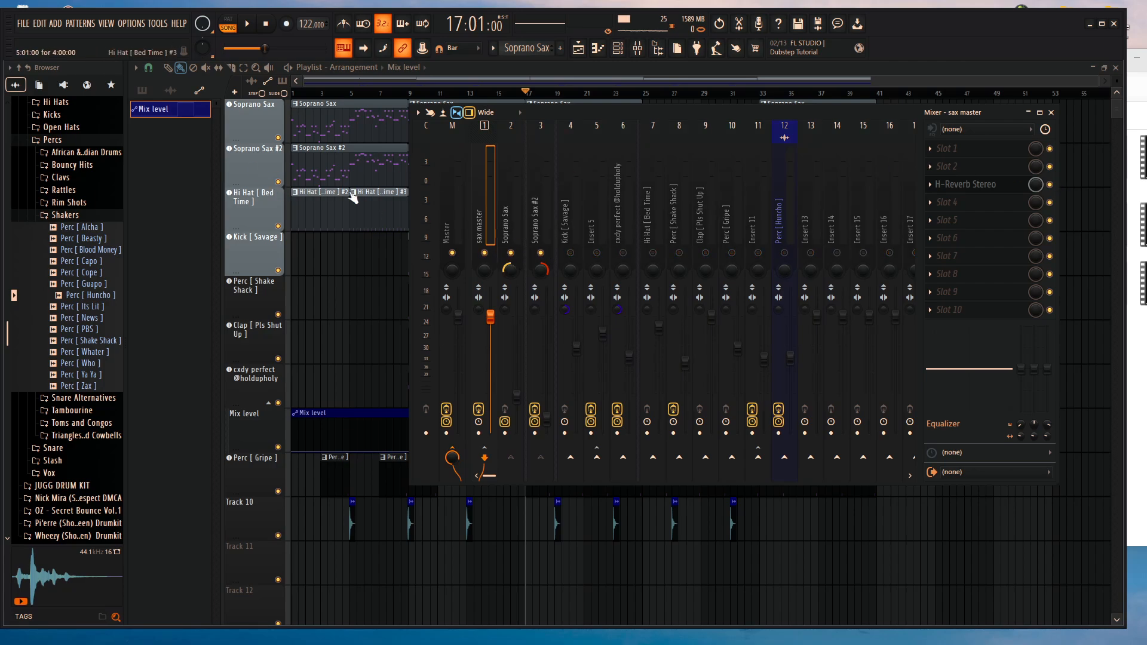
Isolate the Soprano Sax and Soprano Sax #2 playlist tracks and play them from bar 17
{"action": "left_click", "coordinate": [278, 182]}
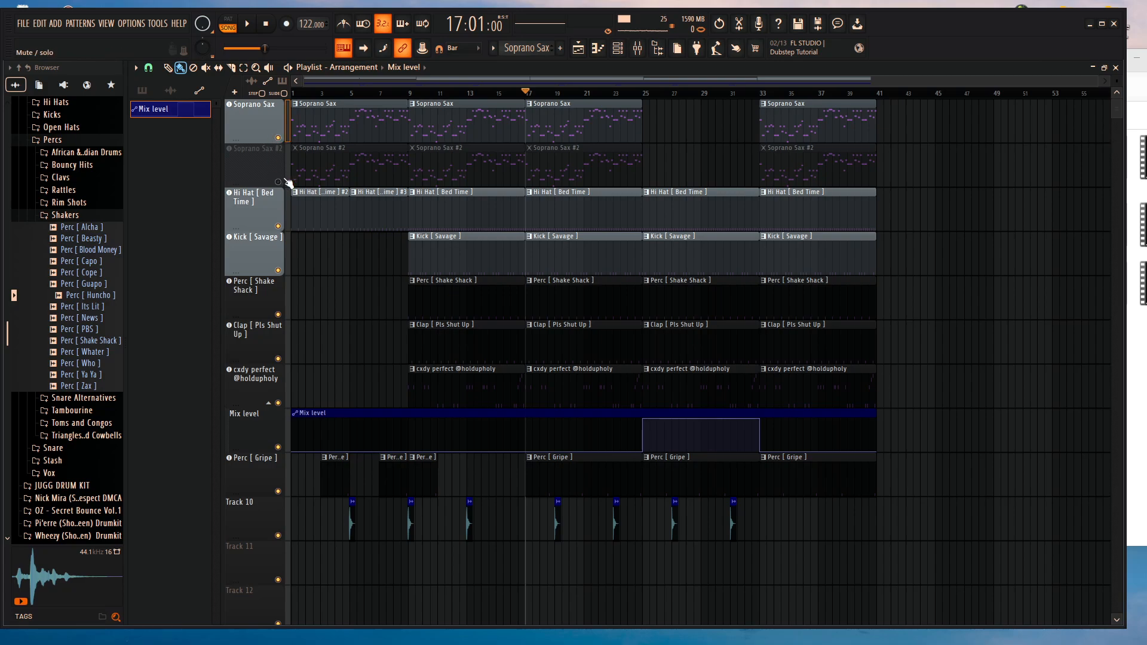
{"action": "right_click", "coordinate": [278, 182]}
{"action": "left_click", "coordinate": [278, 138]}
{"action": "key", "text": "space"}
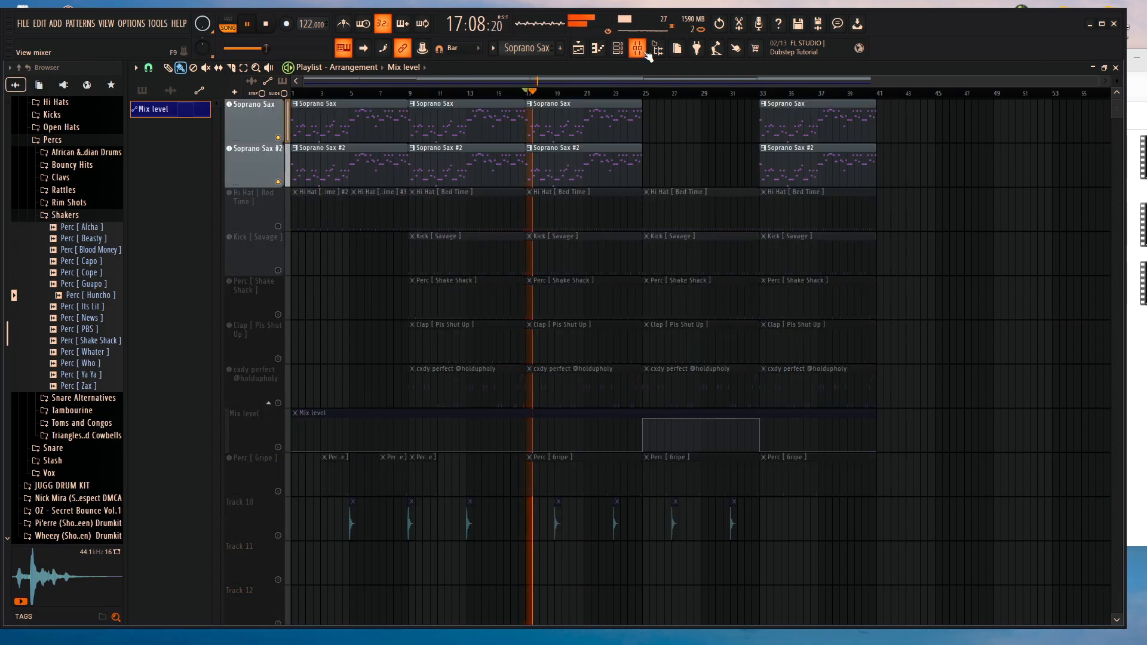
Play the saxes from bar 17 with H-Reverb Stereo on sax master bypassed, and again with it re-enabled
{"action": "left_click", "coordinate": [636, 49]}
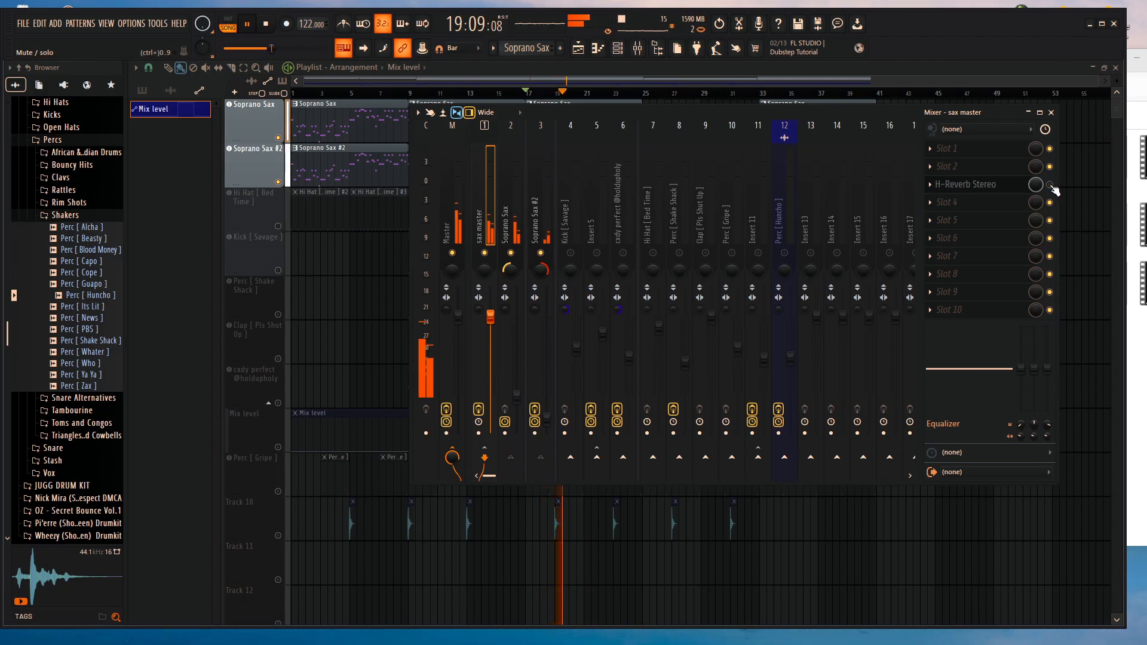
{"action": "key", "text": "space"}
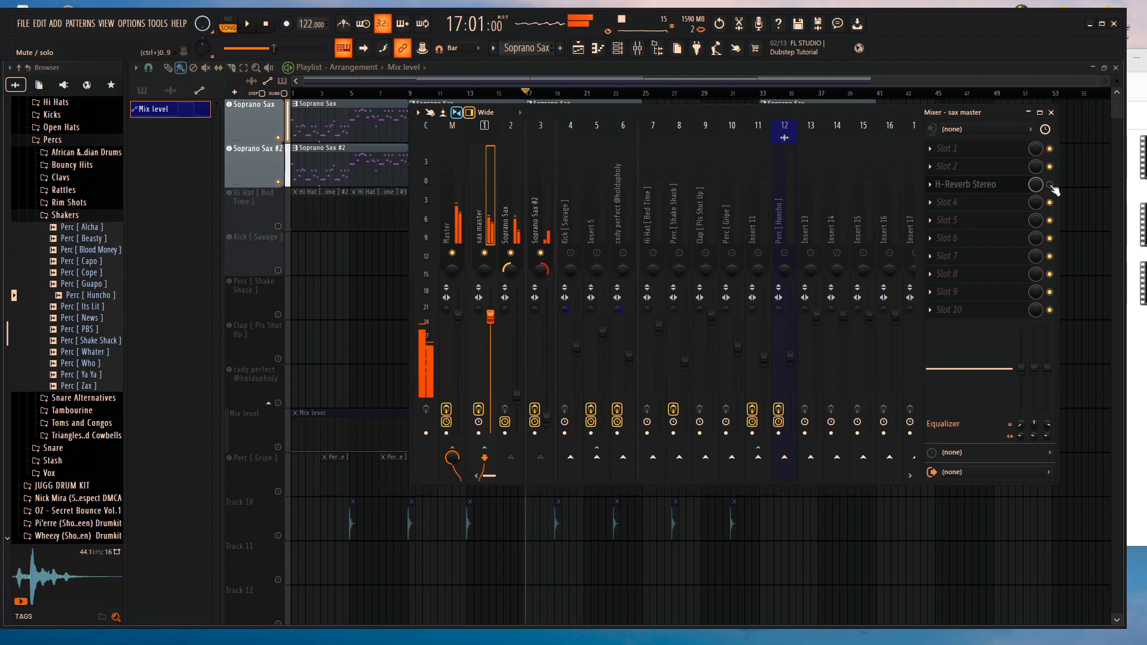
{"action": "key", "text": "space"}
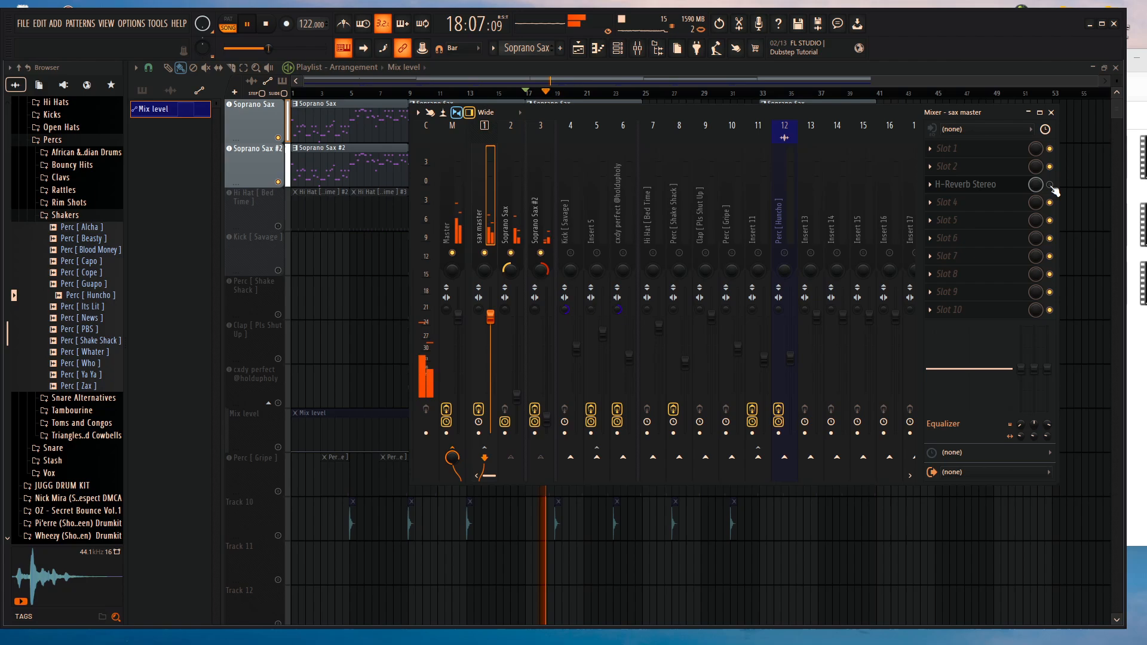
{"action": "key", "text": "space"}
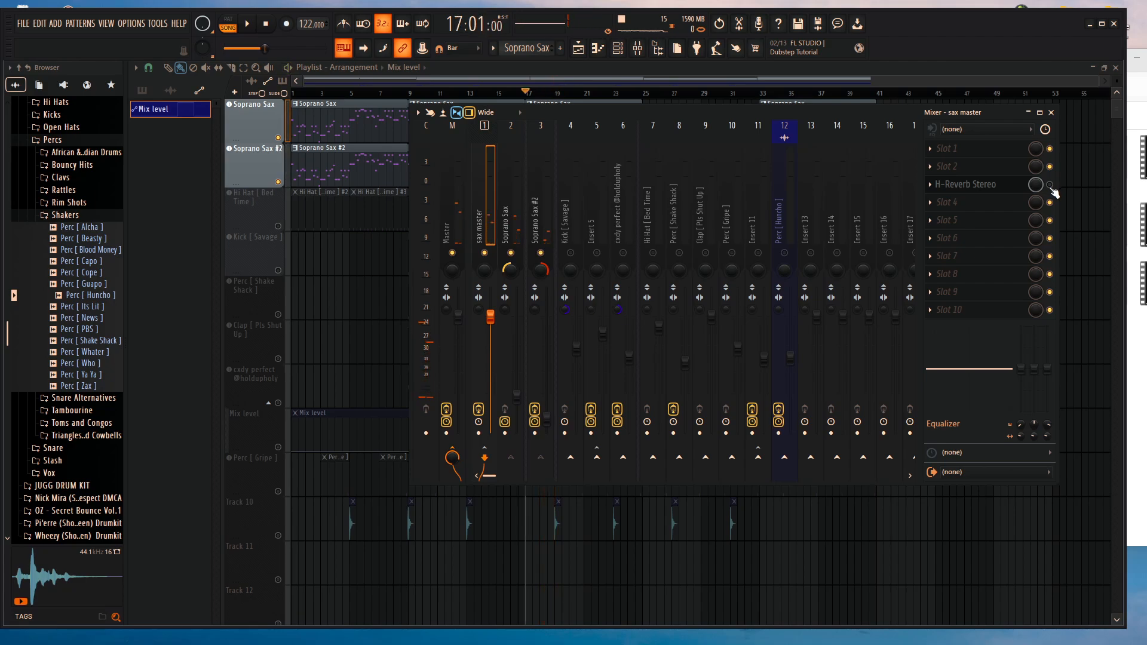
{"action": "left_click", "coordinate": [1050, 185]}
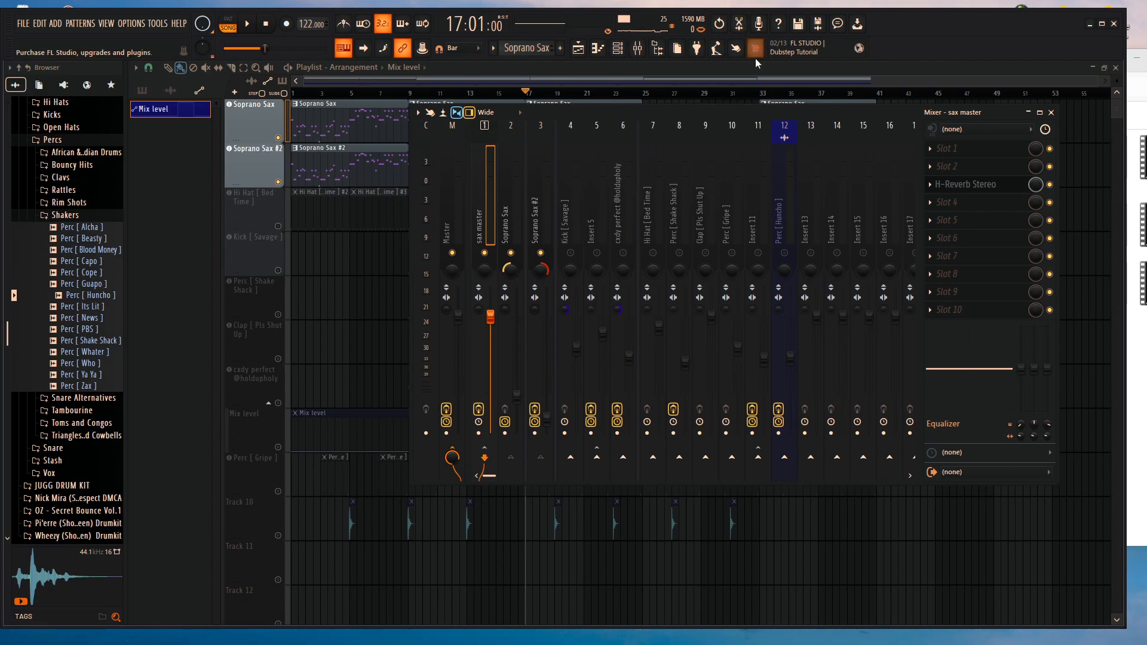
{"action": "key", "text": "space"}
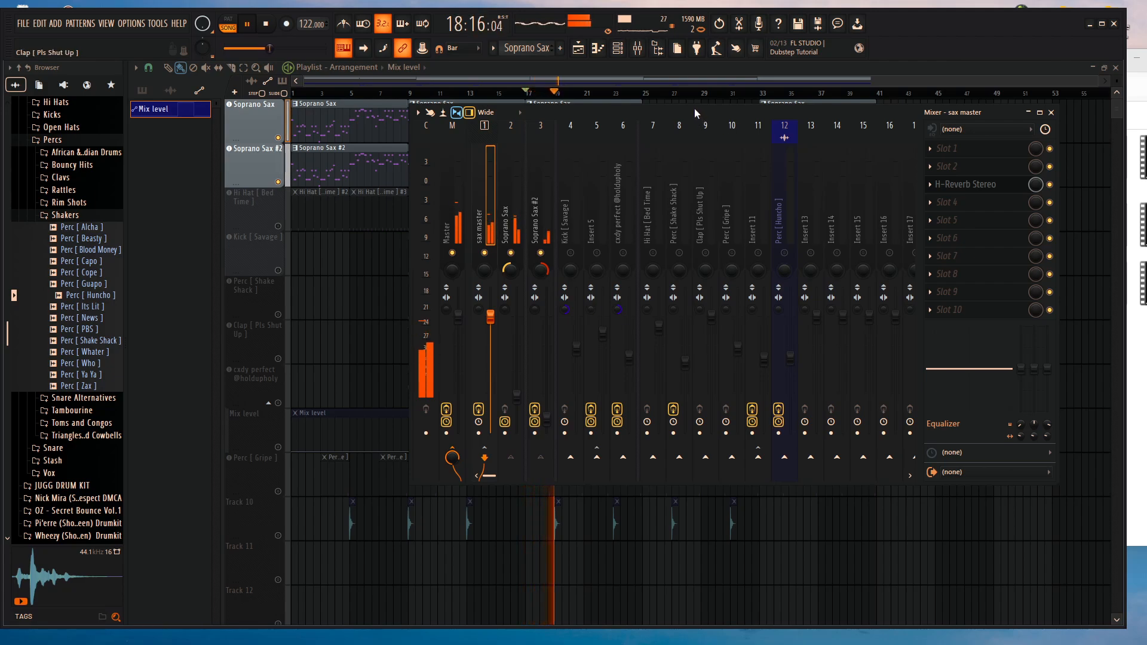
{"action": "key", "text": "space"}
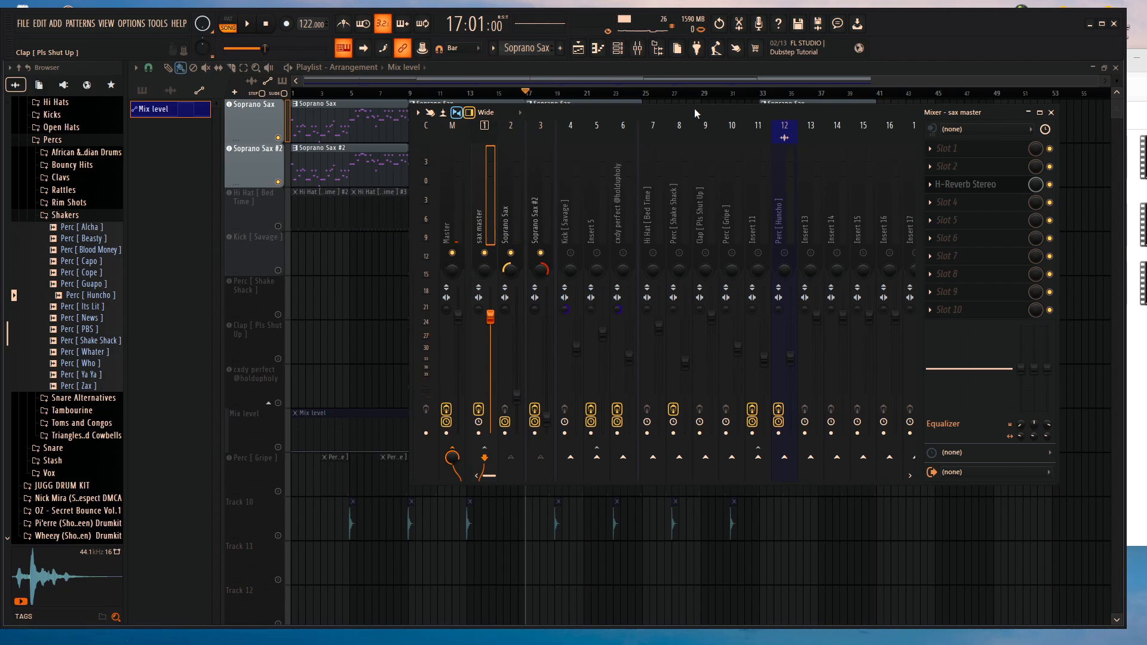
Browse the effects available for slot 2 of sax master and view the H-Reverb Stereo settings
{"action": "left_click", "coordinate": [976, 167]}
{"action": "mouse_move", "coordinate": [976, 178]}
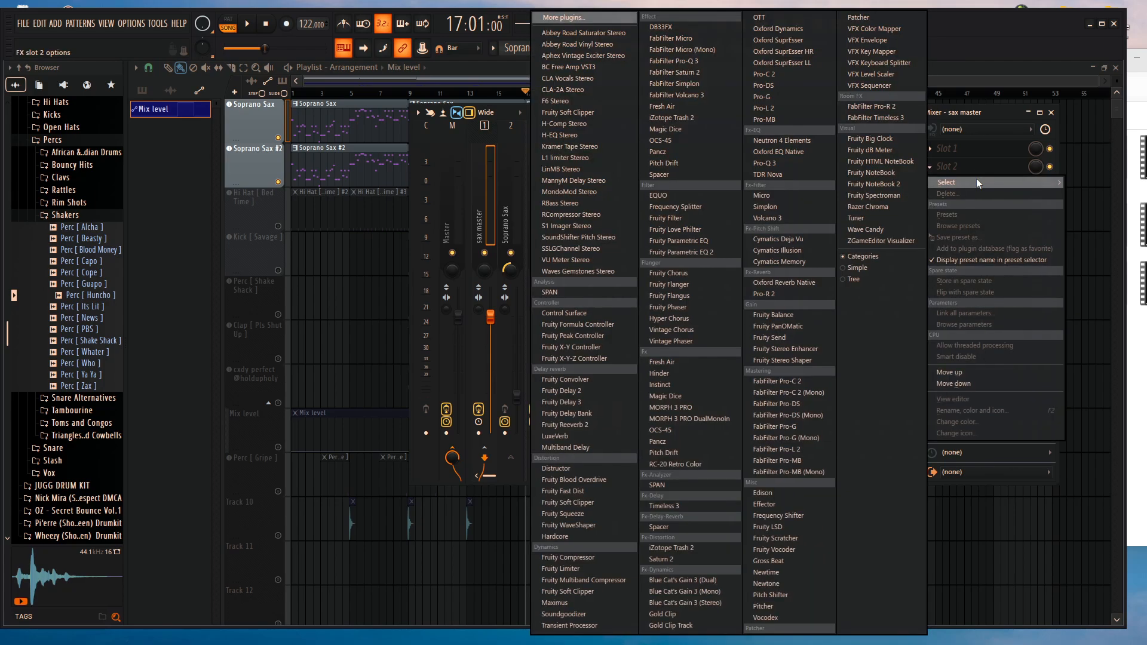
{"action": "key", "text": "Escape"}
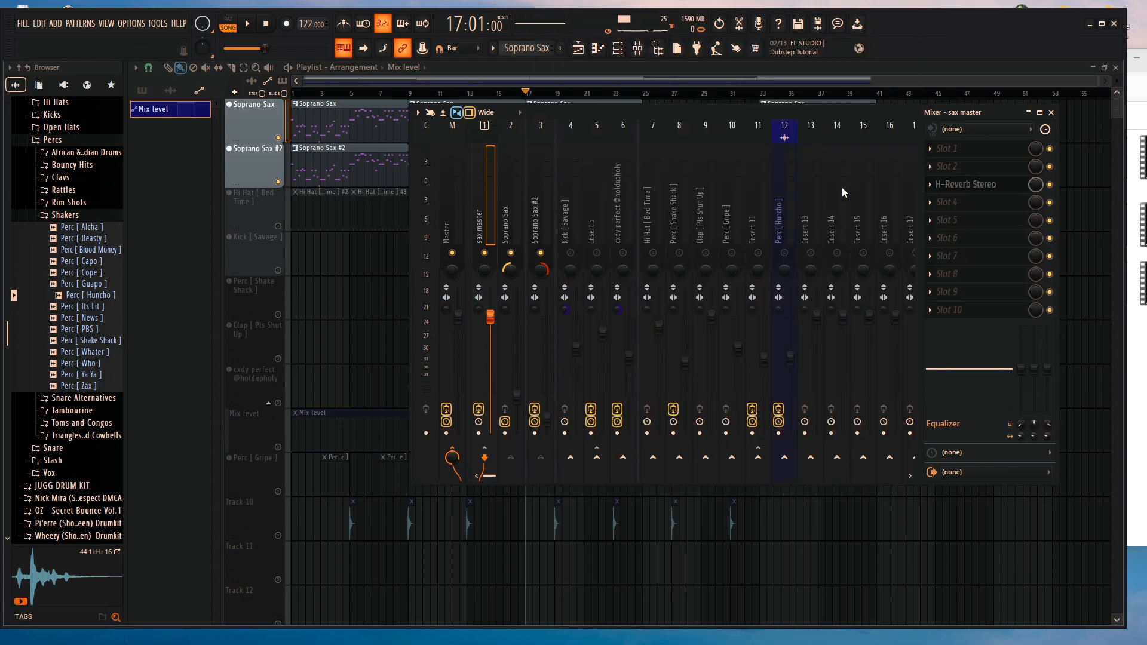
{"action": "left_click", "coordinate": [949, 185]}
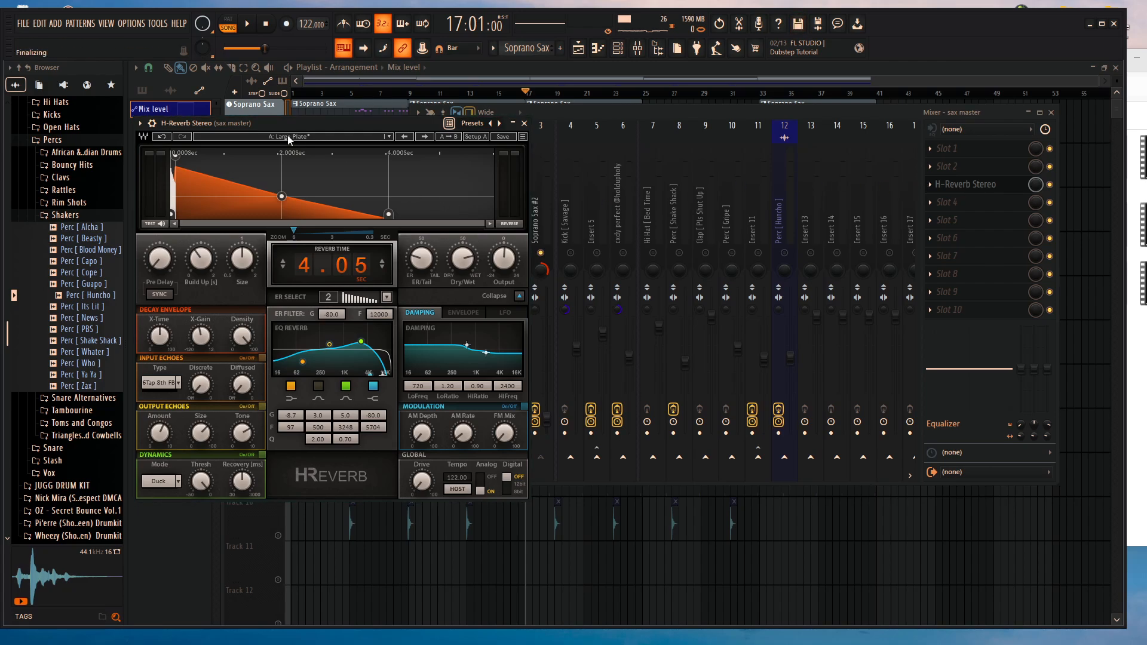
{"action": "left_click", "coordinate": [524, 124]}
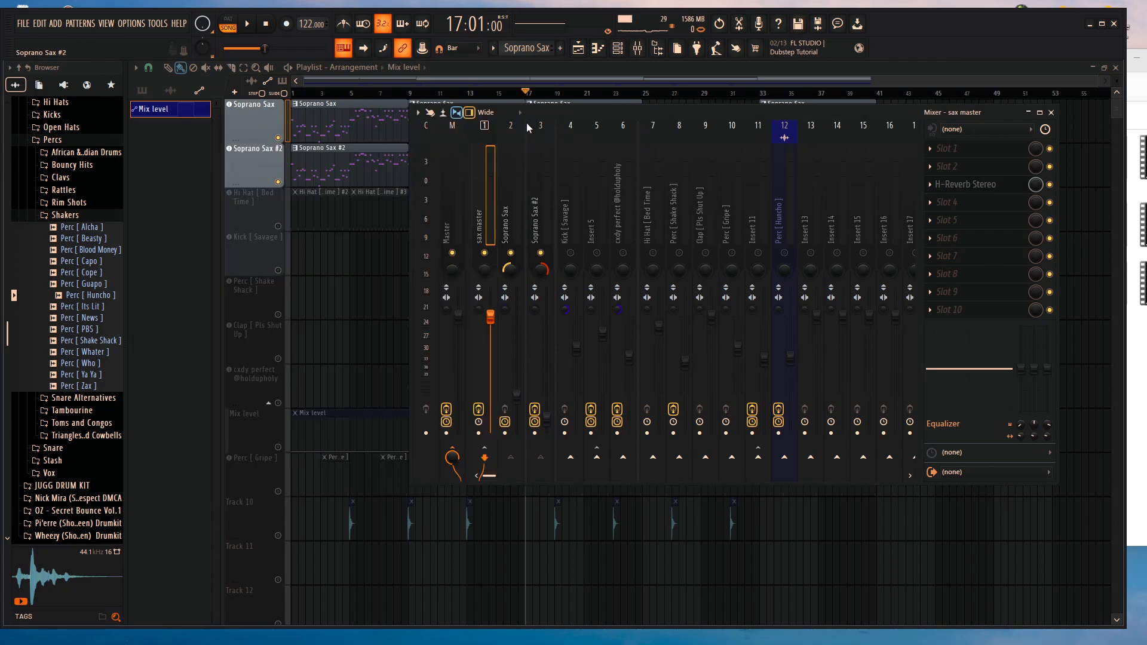
Enable the Perc [ Huncho ] mixer track and playlist Track 10, and play them with the saxes from bar 5
{"action": "left_click", "coordinate": [563, 231]}
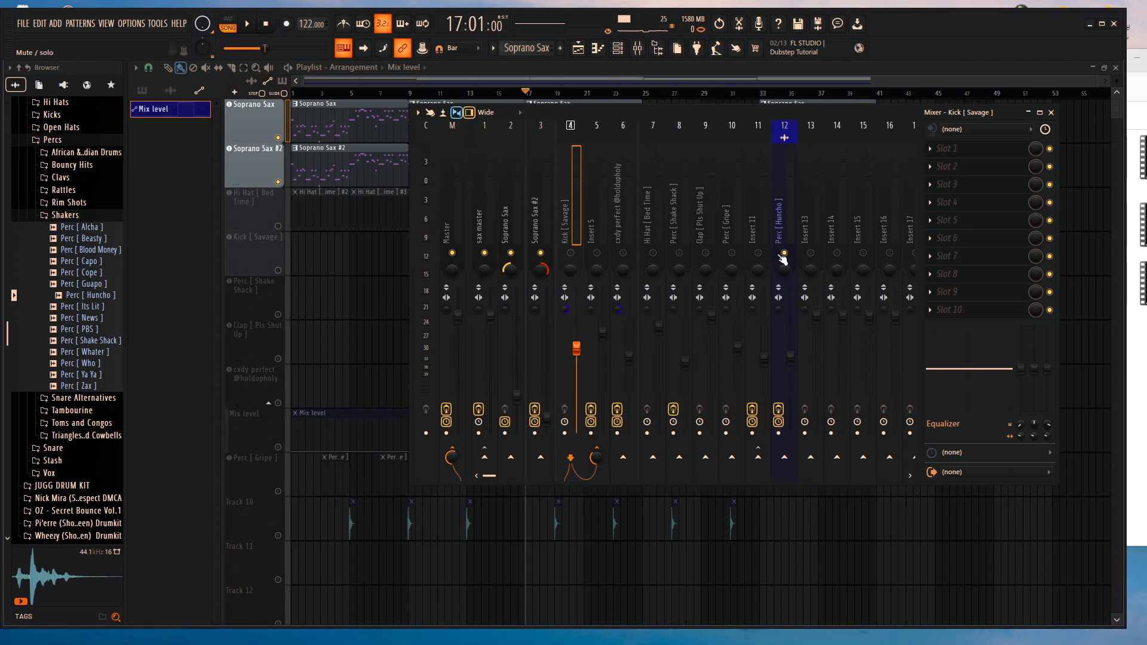
{"action": "left_click", "coordinate": [327, 96]}
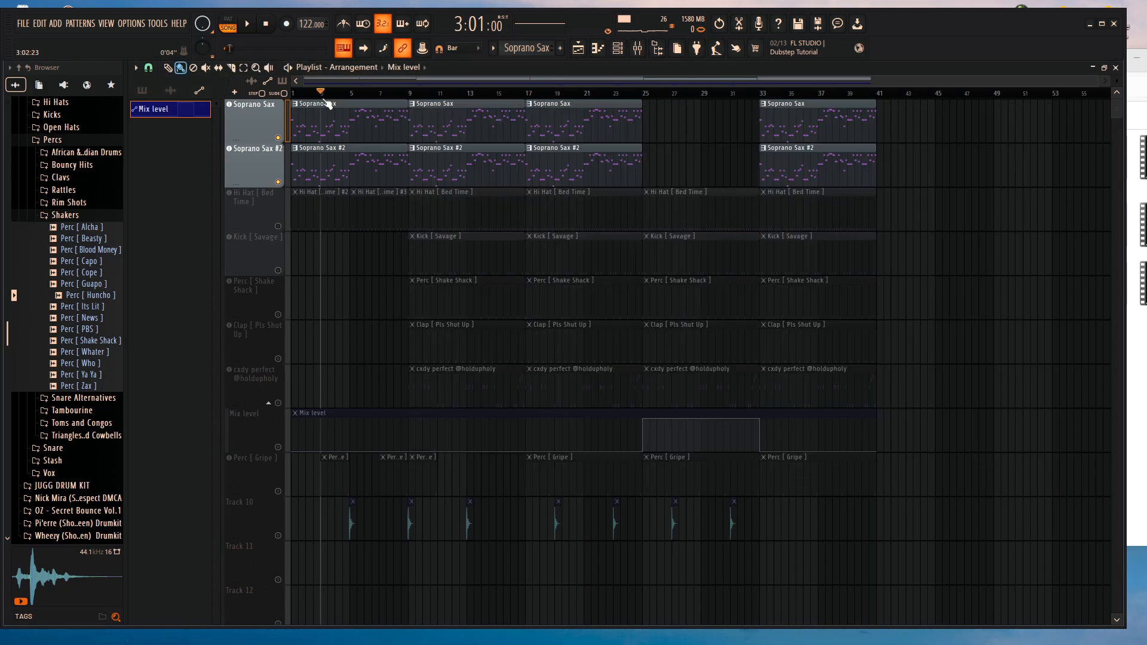
{"action": "left_click", "coordinate": [279, 537]}
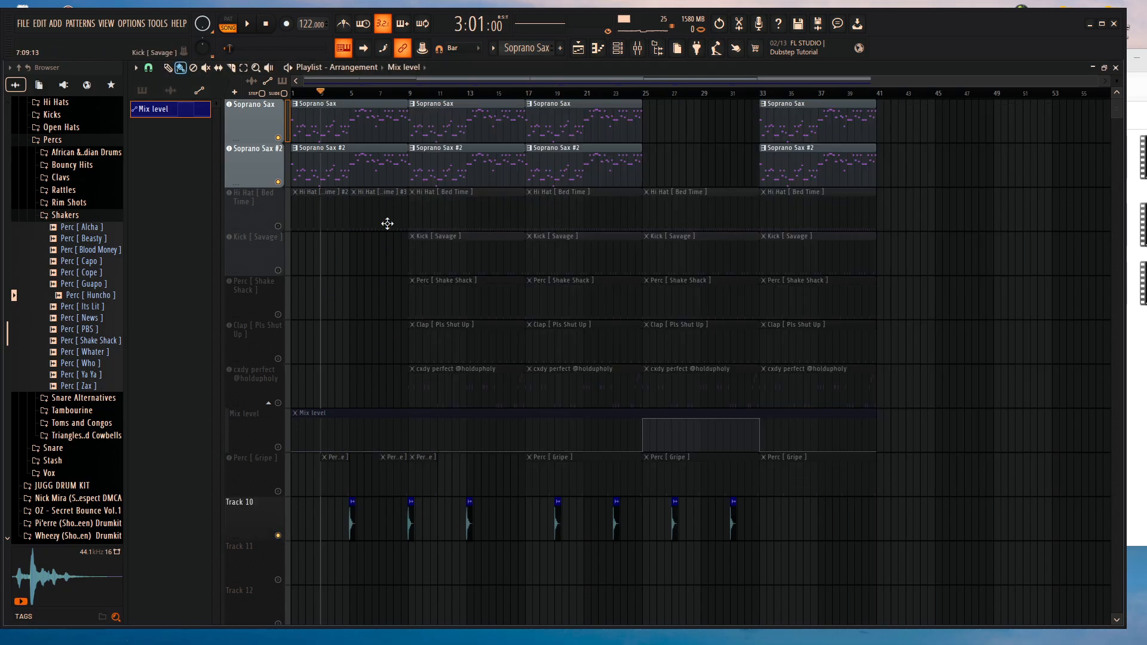
{"action": "left_click", "coordinate": [350, 93]}
{"action": "key", "text": "space"}
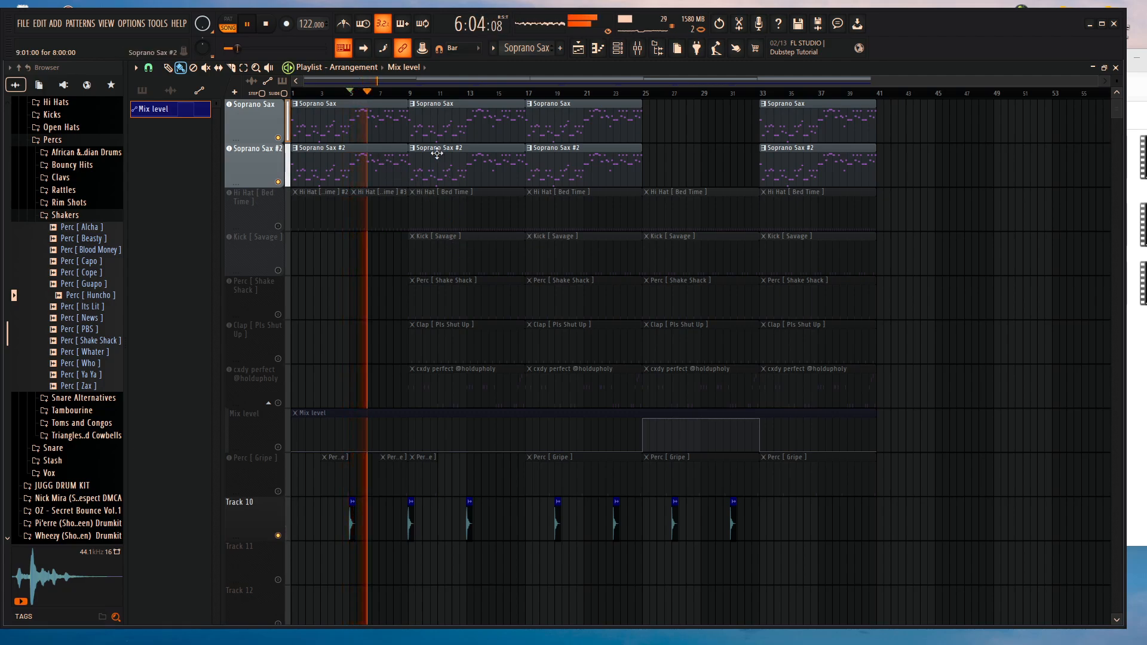
{"action": "key", "text": "space"}
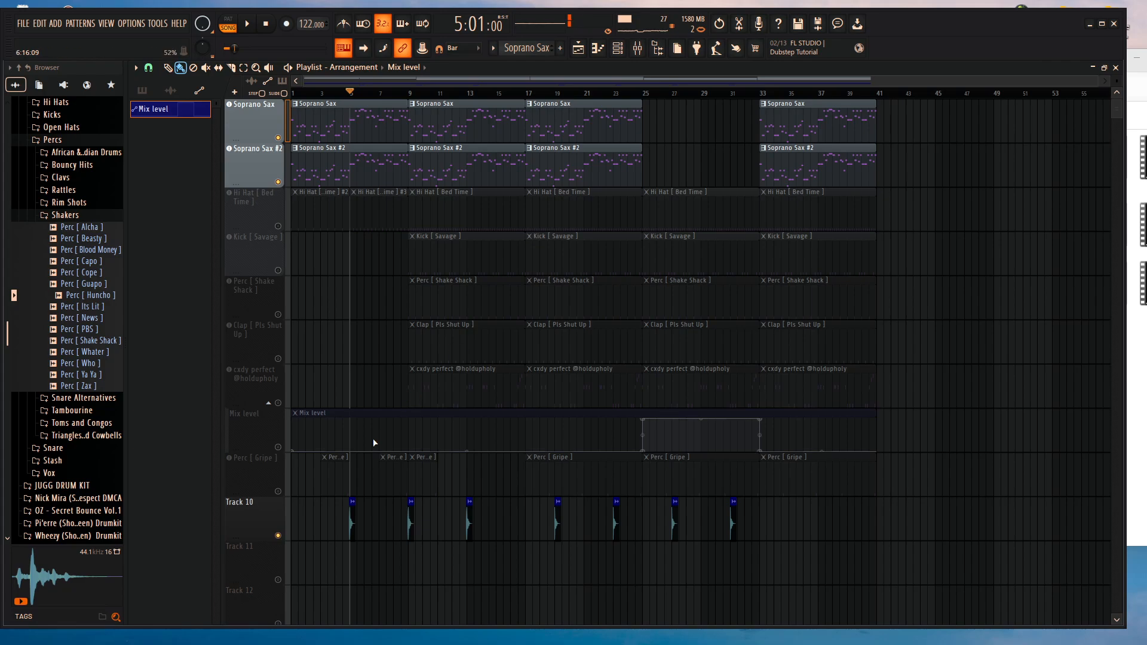
Play the Huncho percussion with the saxes from bar 5 with MannyM Delay Stereo bypassed, and again with it re-enabled
{"action": "left_click", "coordinate": [637, 50]}
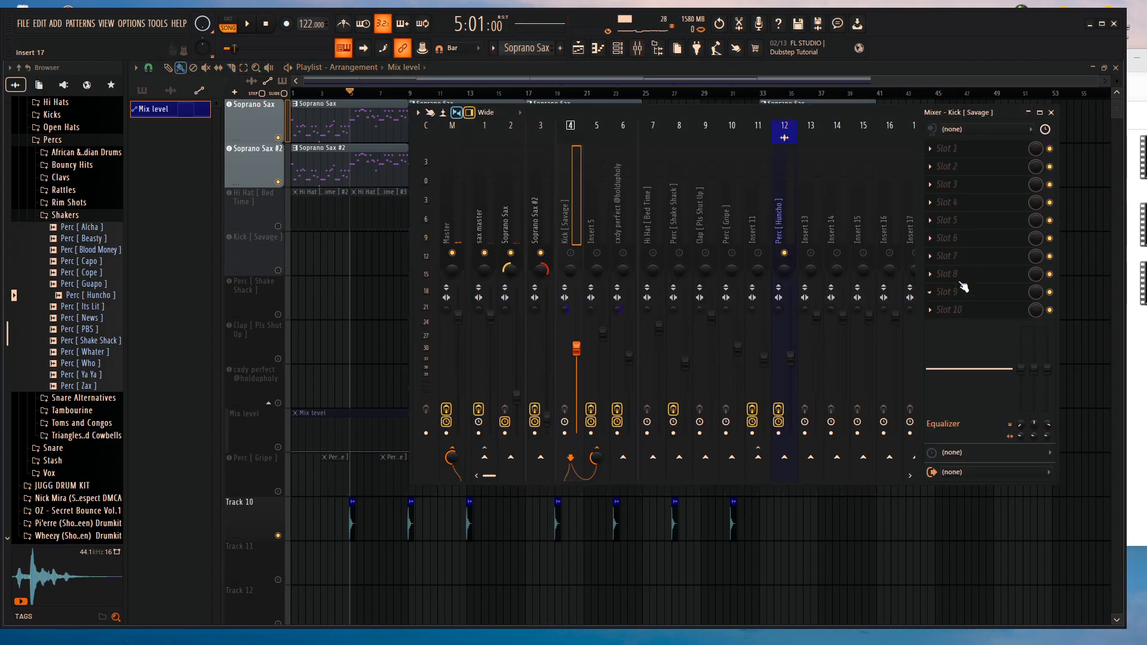
{"action": "left_click", "coordinate": [789, 221]}
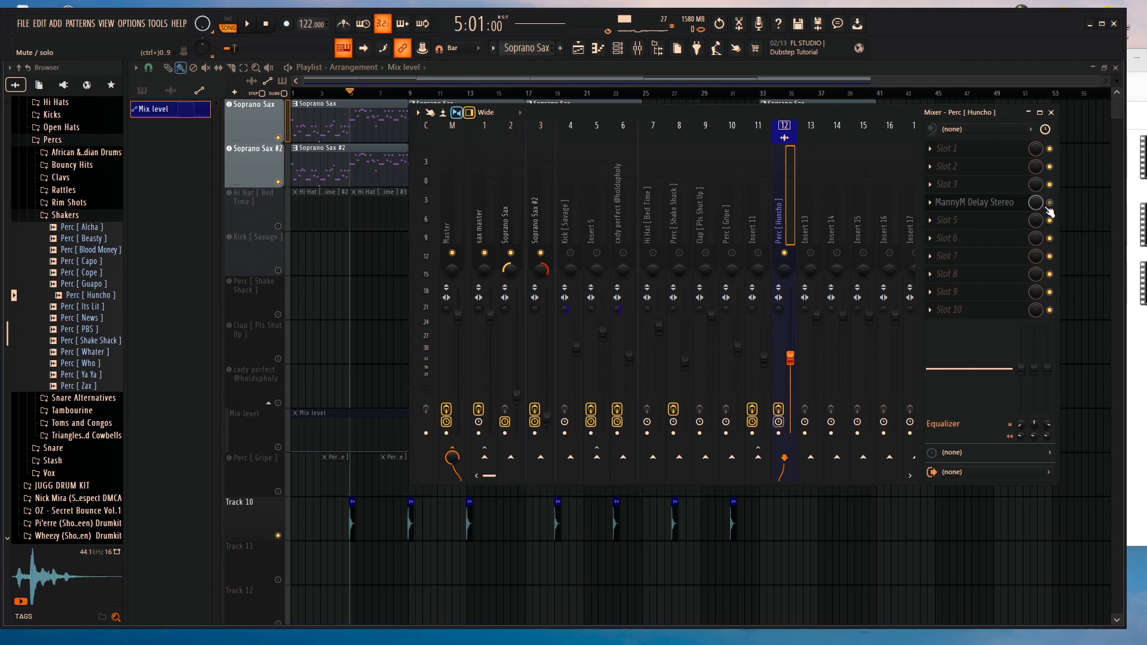
{"action": "key", "text": "space"}
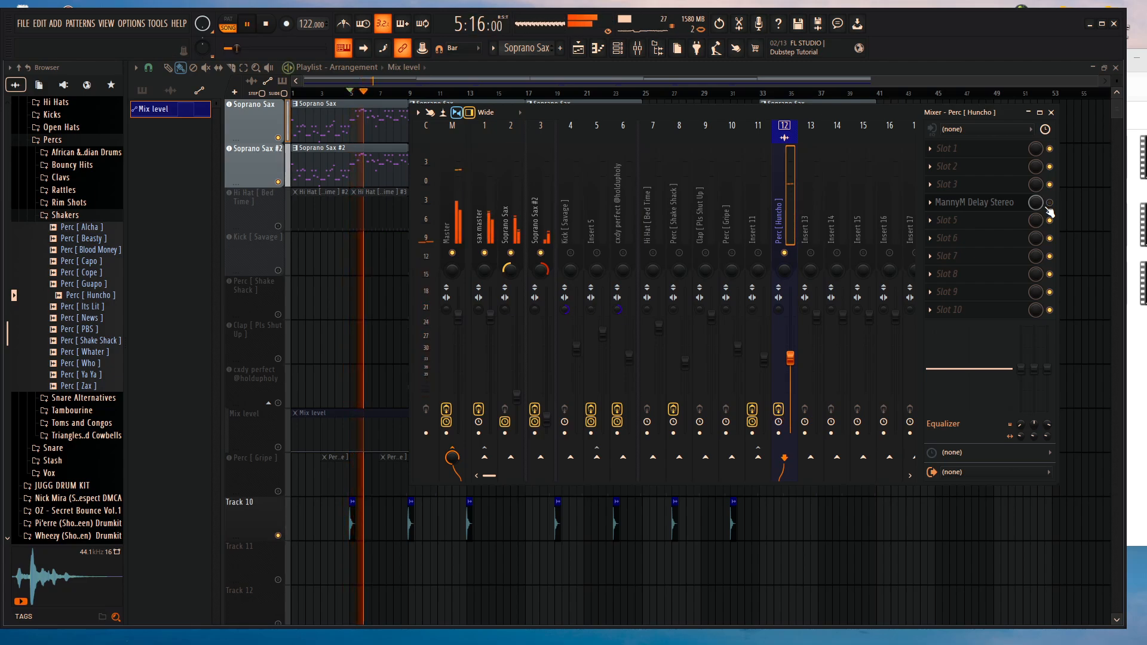
{"action": "key", "text": "space"}
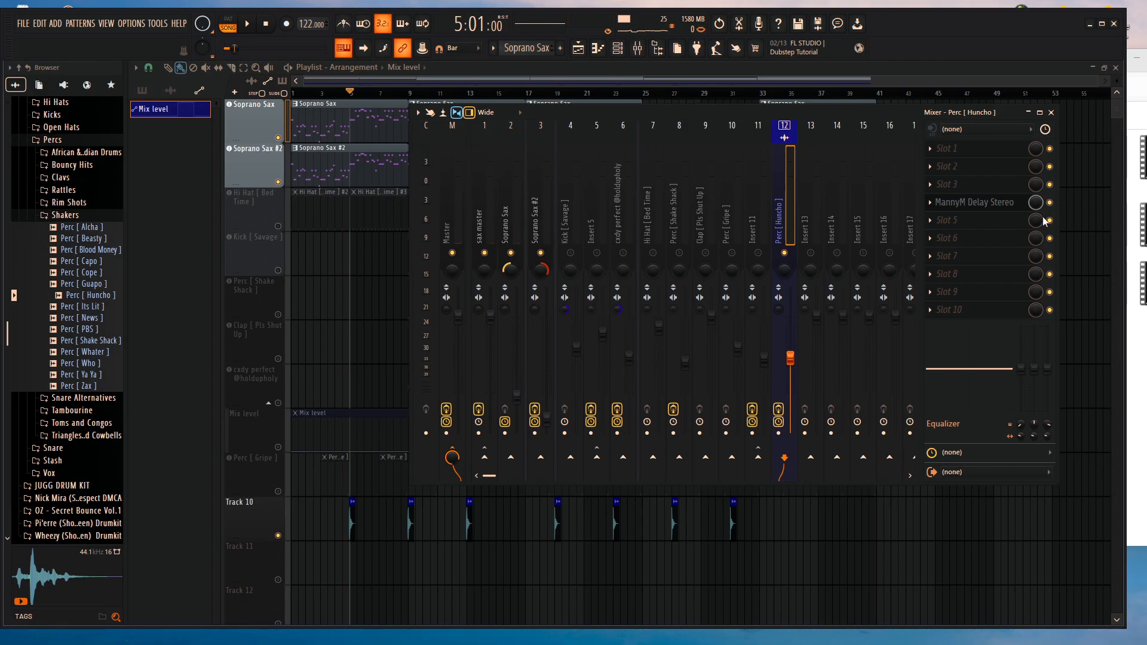
{"action": "key", "text": "space"}
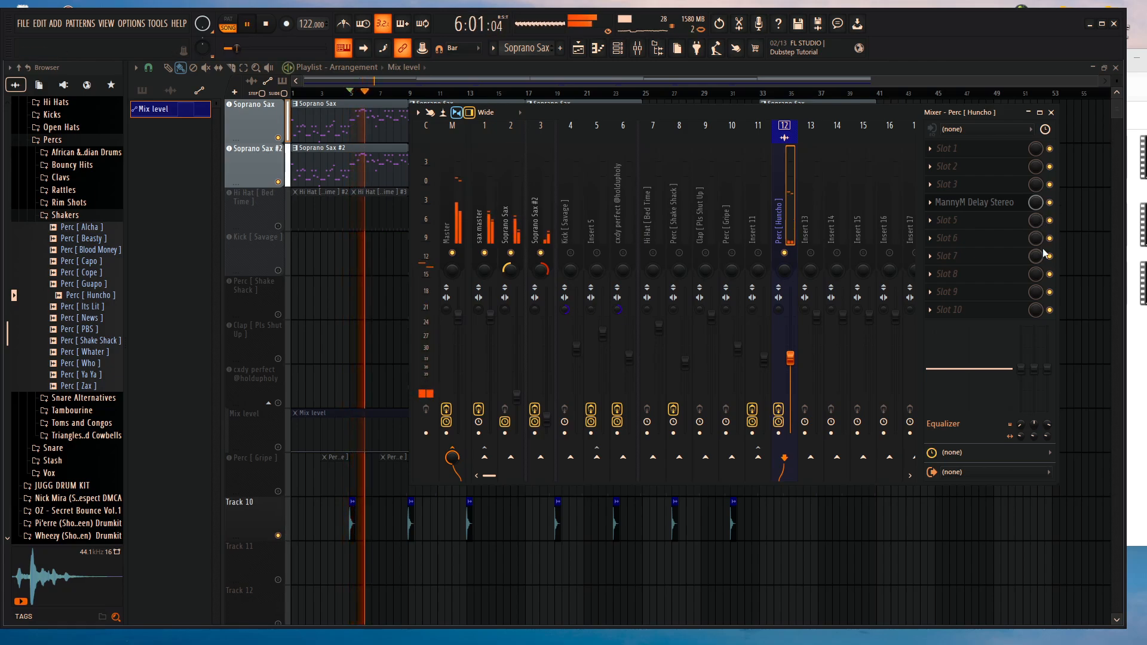
{"action": "key", "text": "space"}
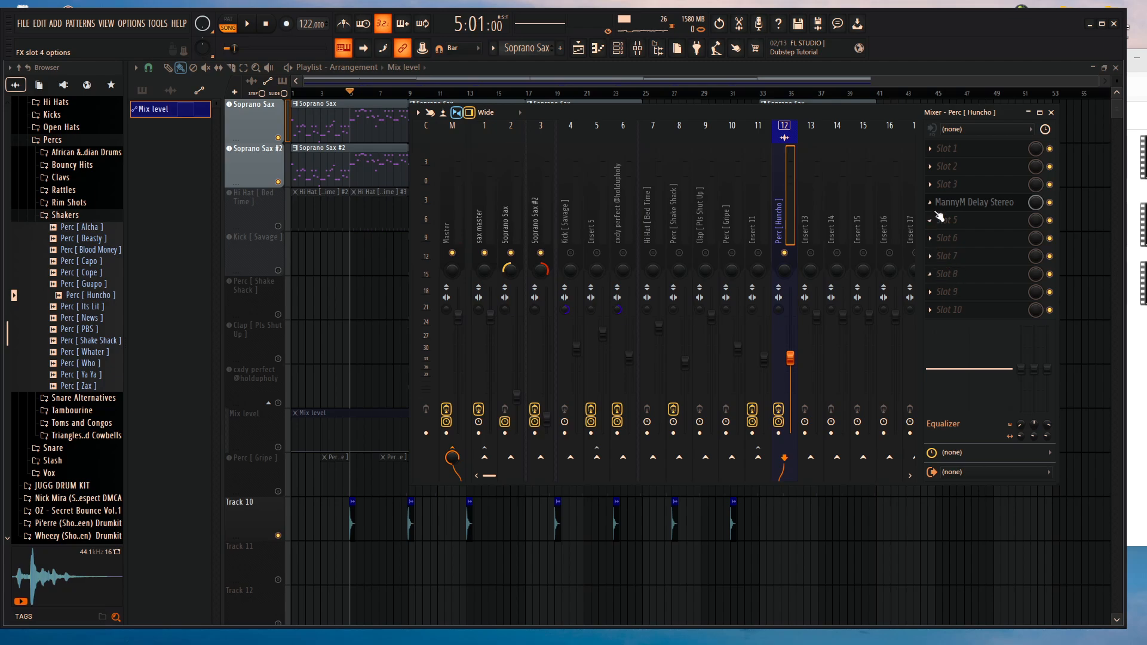
View the MannyM Delay Stereo settings on Perc [ Huncho ] and examine where the percussion hits sit on playlist Track 10
{"action": "left_click", "coordinate": [975, 204]}
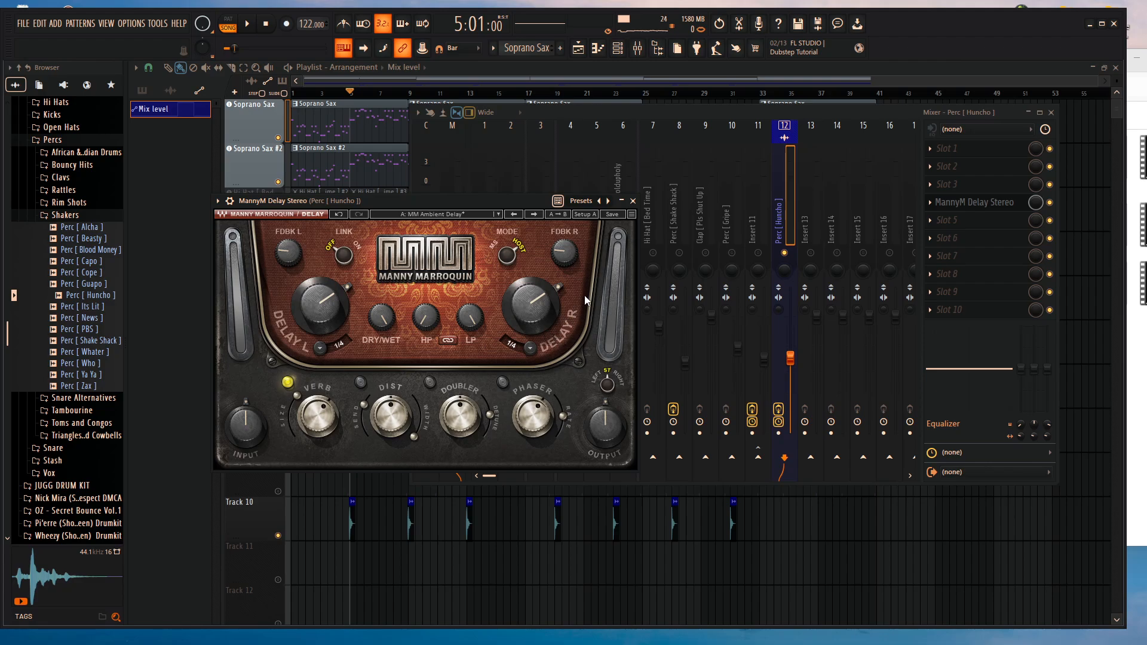
{"action": "left_click", "coordinate": [562, 71]}
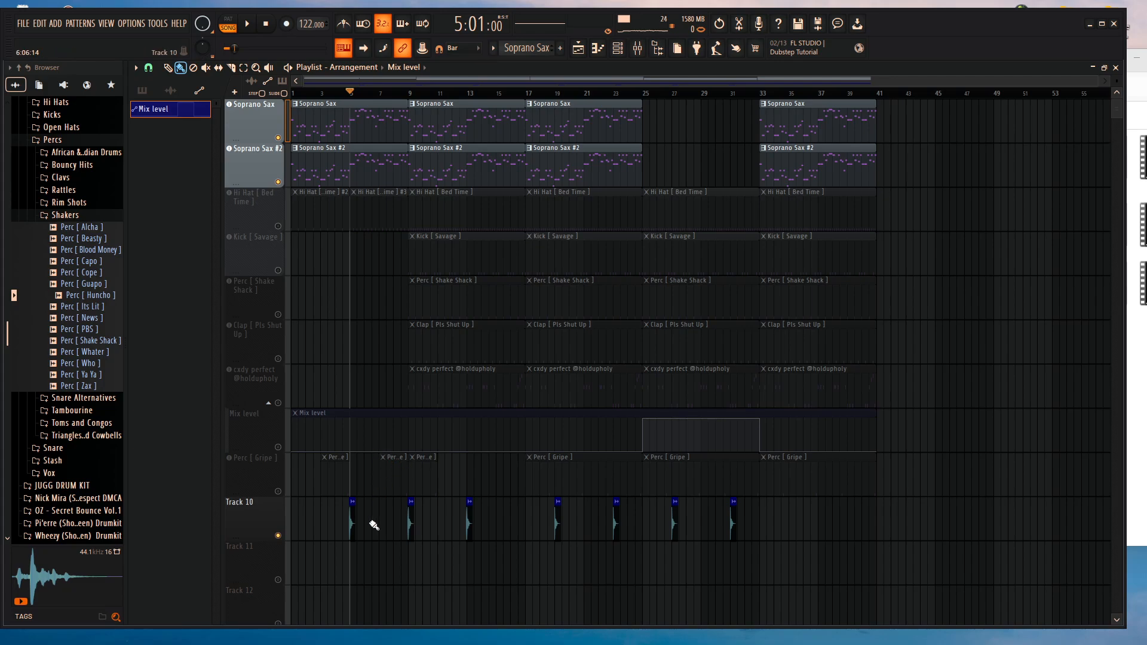
{"action": "scroll", "coordinate": [371, 516], "scroll_direction": "up", "scroll_amount": 3}
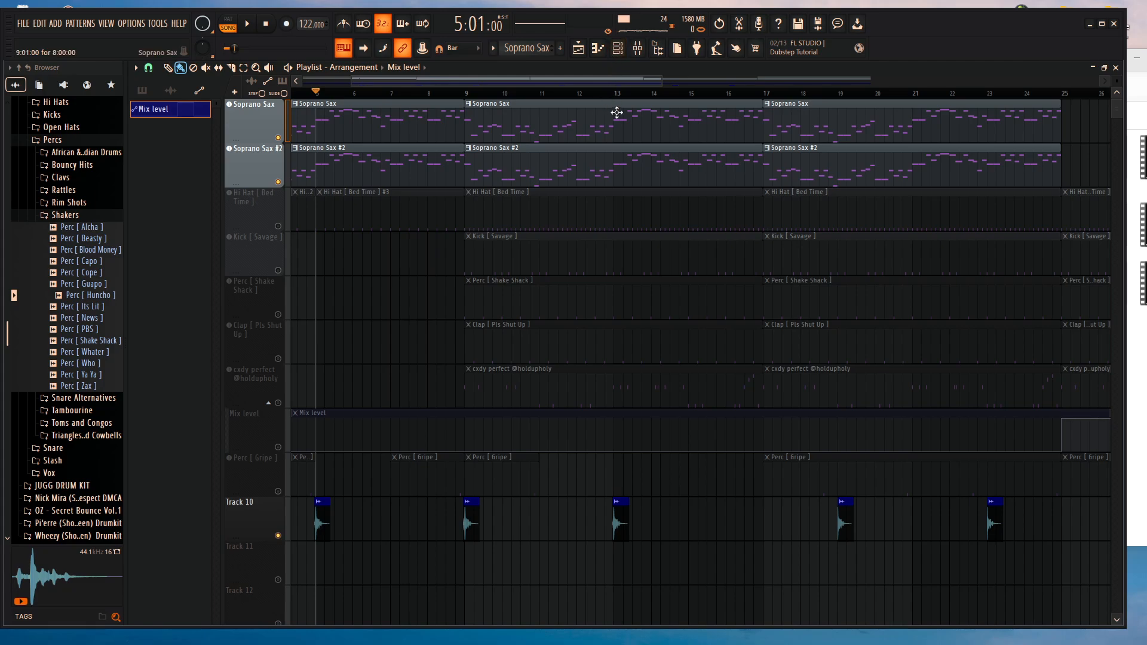
{"action": "scroll", "coordinate": [523, 278], "scroll_direction": "down", "scroll_amount": 3}
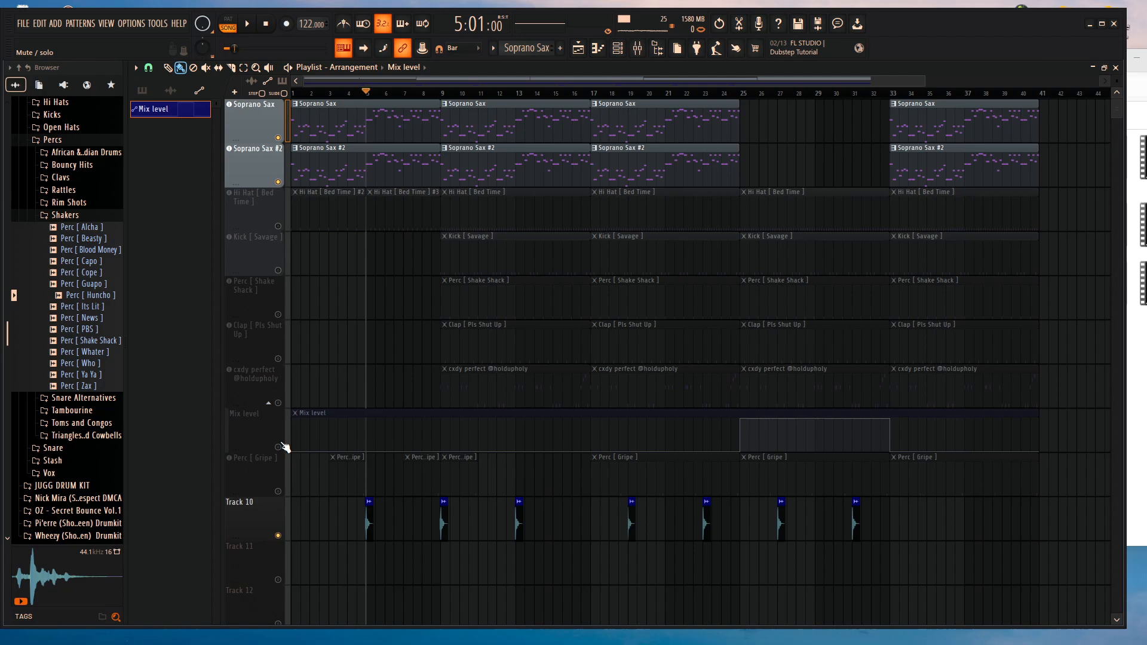
{"action": "left_click", "coordinate": [277, 225]}
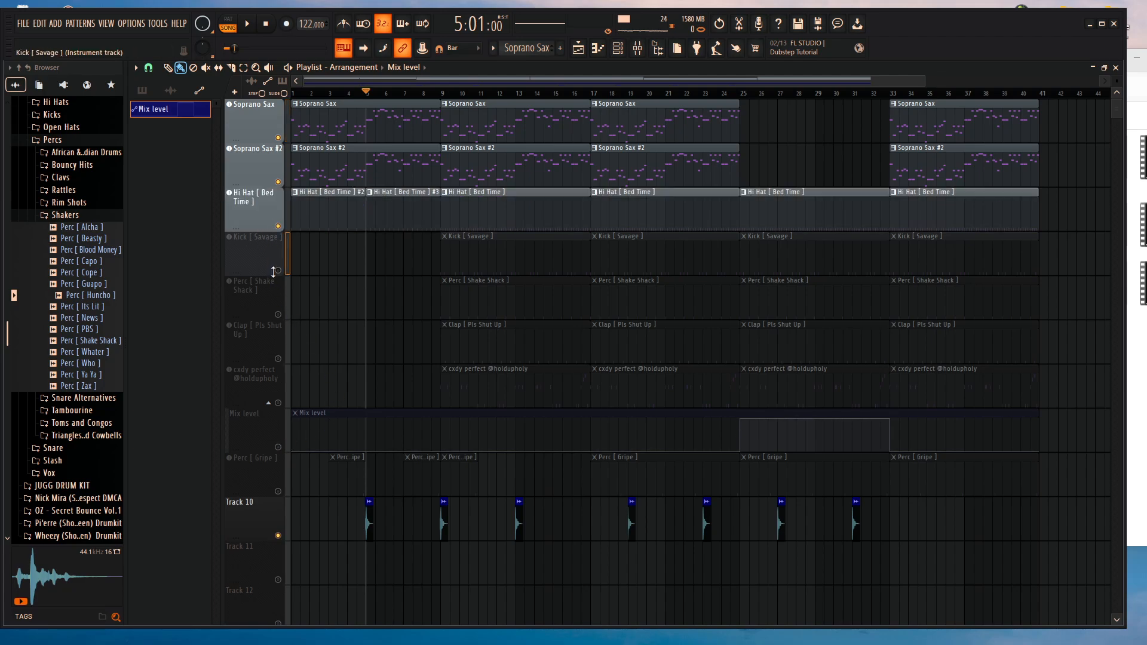
{"action": "left_click", "coordinate": [278, 270]}
{"action": "left_click", "coordinate": [278, 314]}
{"action": "left_click", "coordinate": [278, 358]}
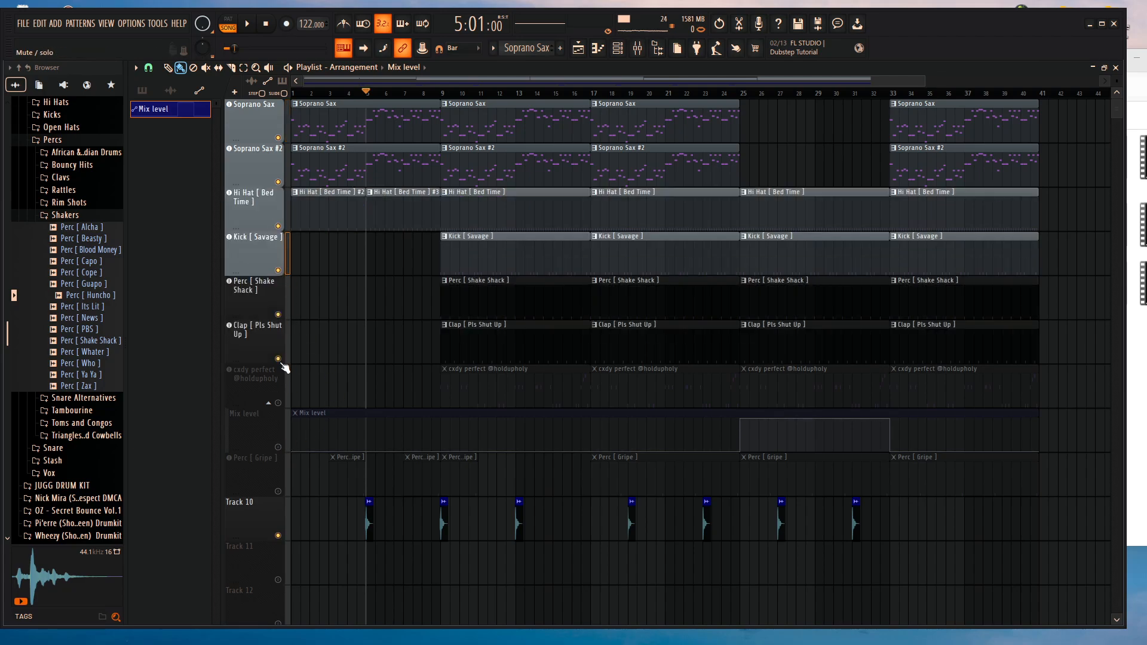
{"action": "left_click", "coordinate": [277, 402]}
{"action": "left_click", "coordinate": [278, 447]}
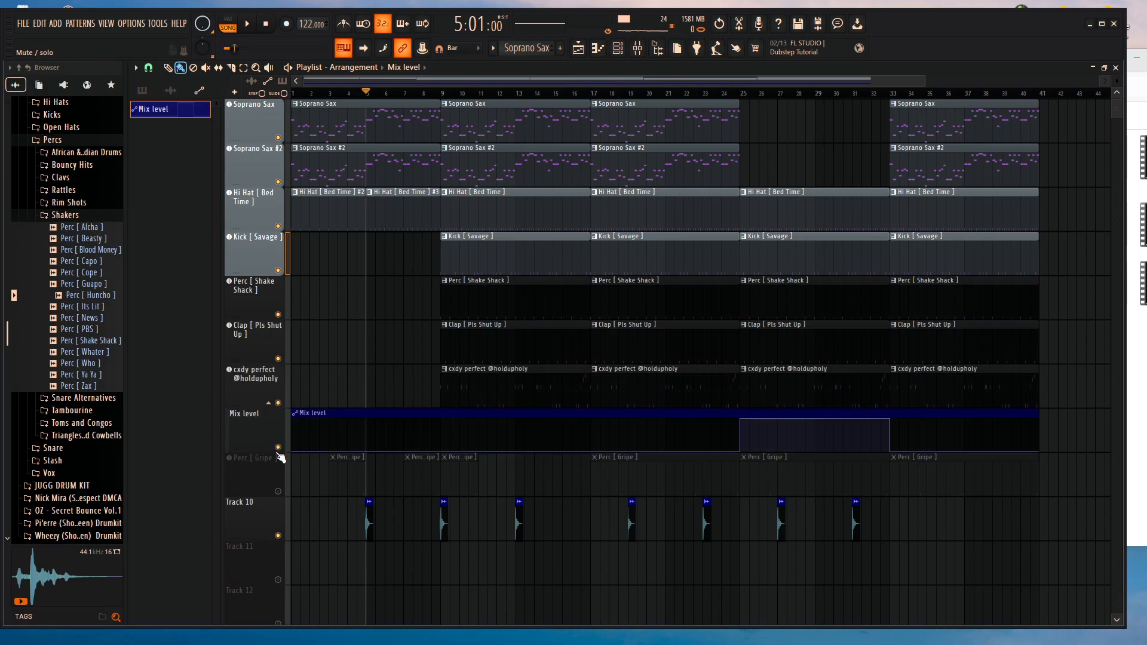
{"action": "left_click", "coordinate": [277, 491]}
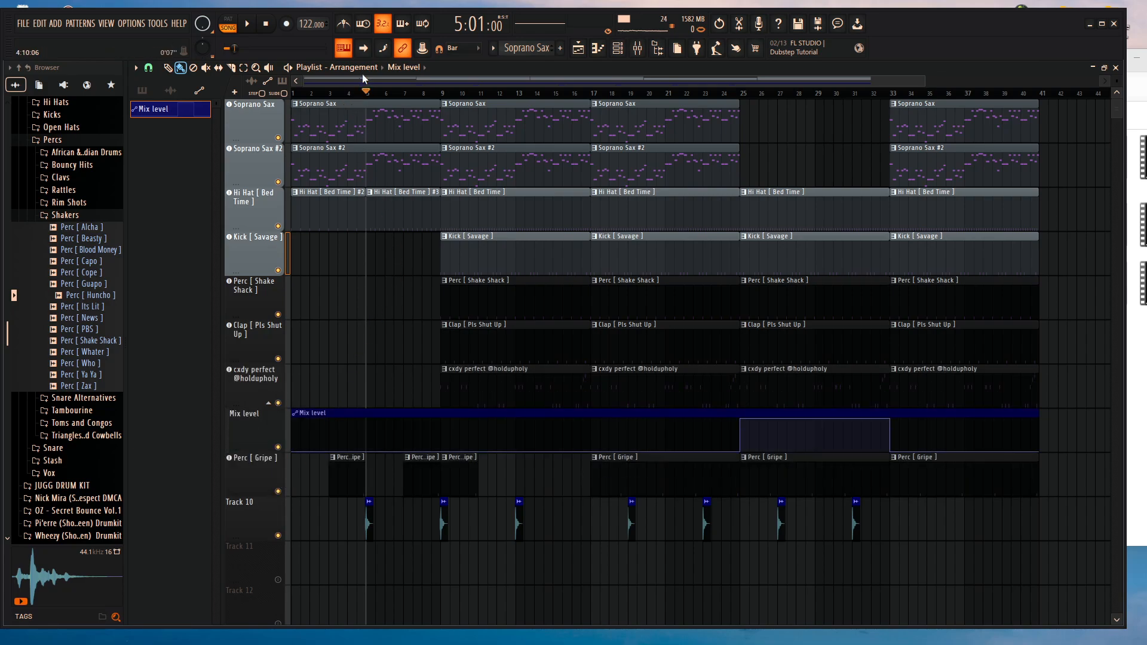
Move the playback start to bar 17, check the mixer, and play the full arrangement past bar 25
{"action": "left_click_drag", "start_coordinate": [370, 93], "coordinate": [737, 139]}
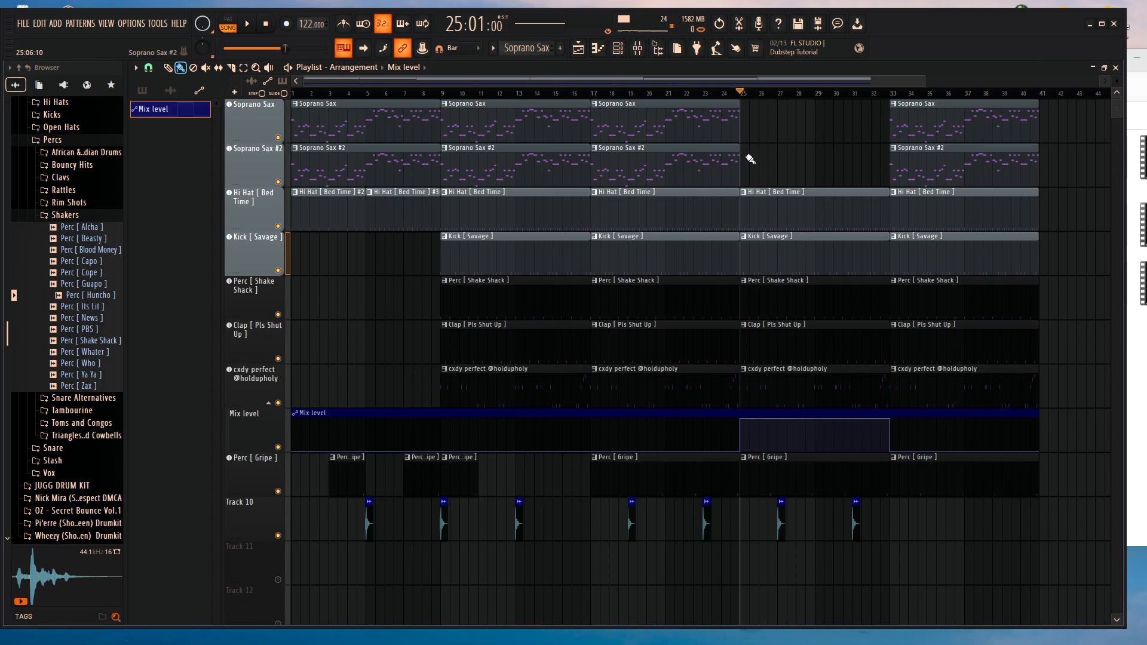
{"action": "left_click_drag", "start_coordinate": [747, 94], "coordinate": [592, 120]}
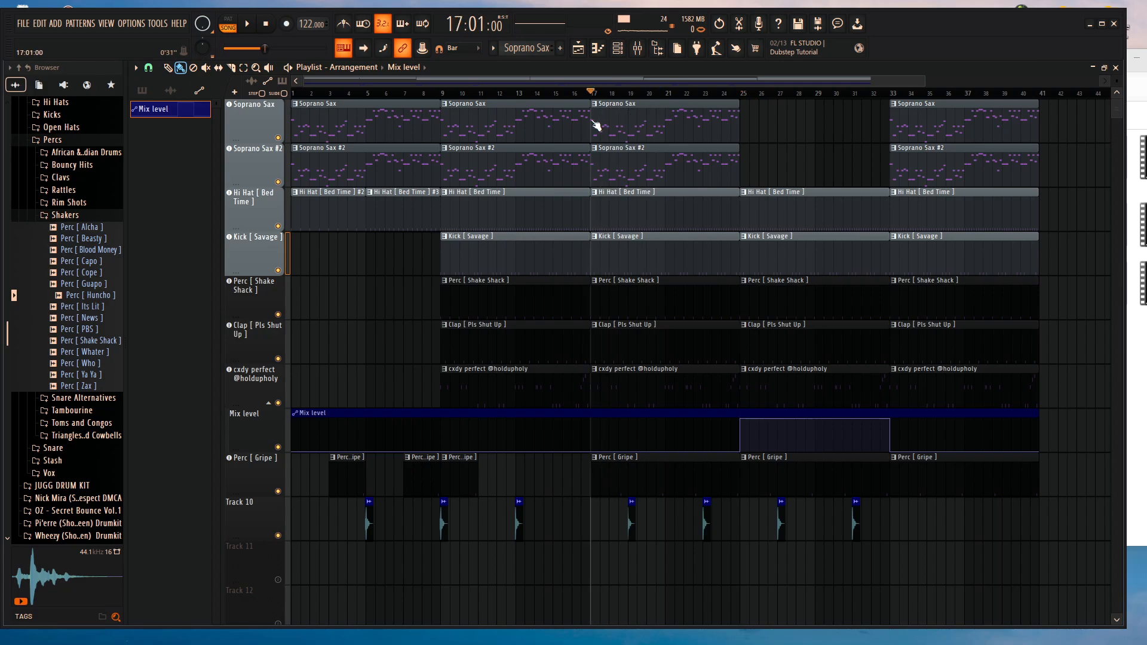
{"action": "key", "text": "space"}
{"action": "key", "text": "space"}
{"action": "left_click", "coordinate": [637, 48]}
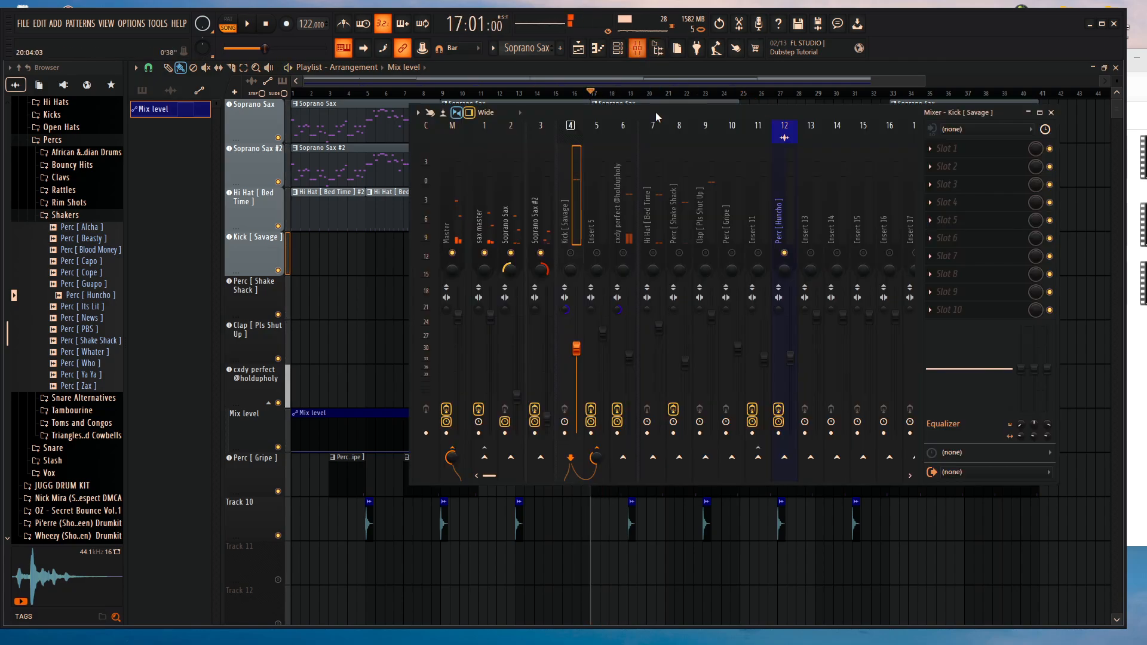
{"action": "key", "text": "space"}
{"action": "left_click", "coordinate": [653, 74]}
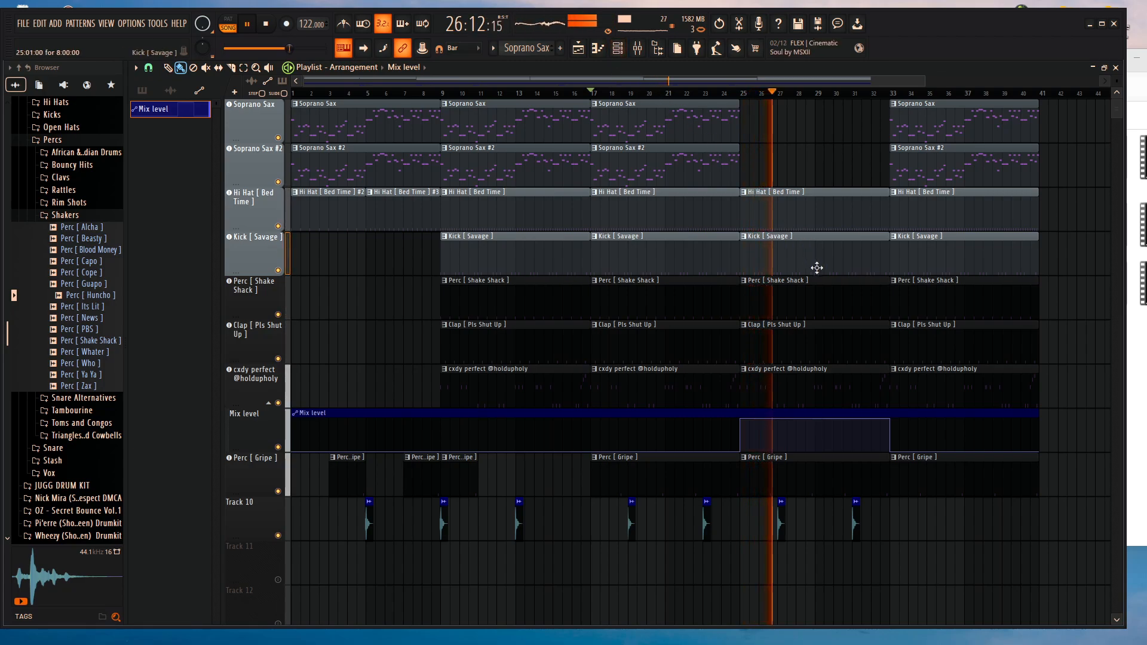
{"action": "key", "text": "space"}
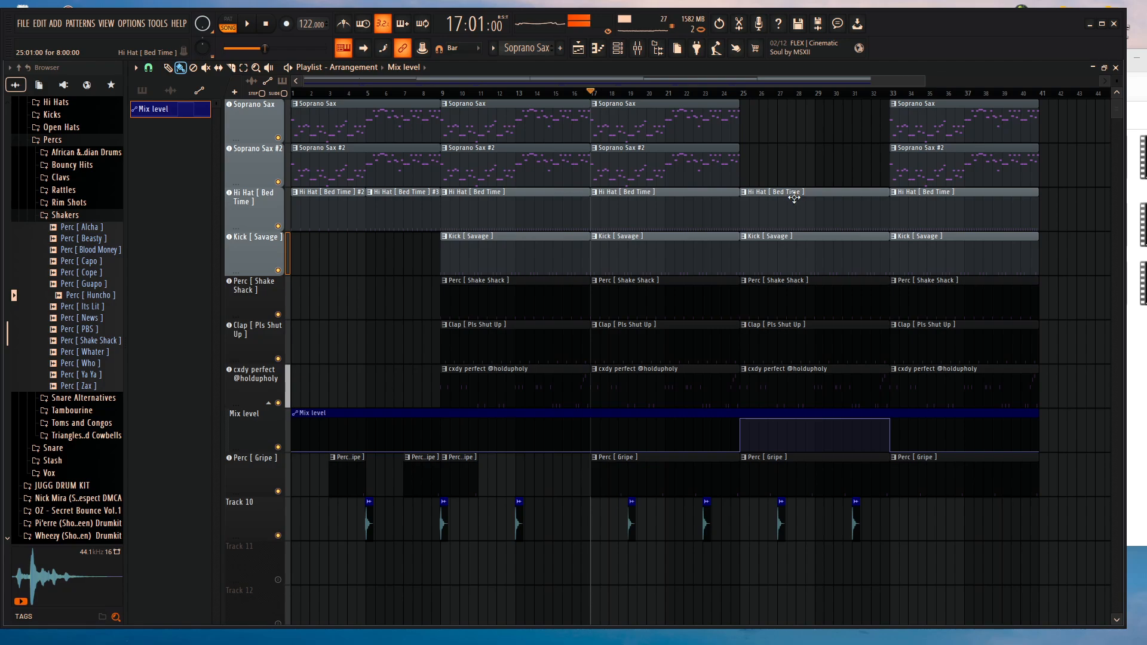